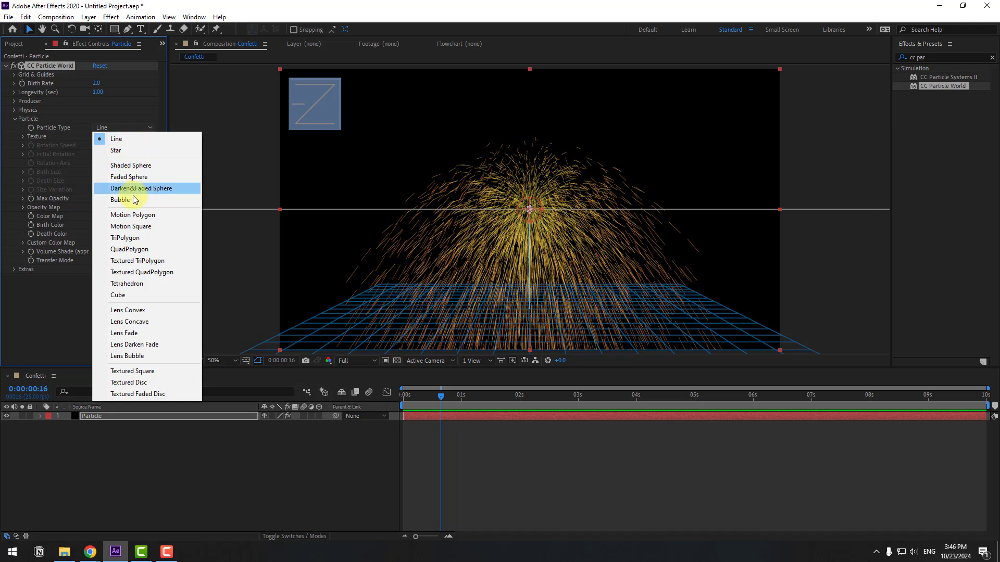
Step: Try the Bubble and Motion Square particle types, playing a preview of each
click(171, 202)
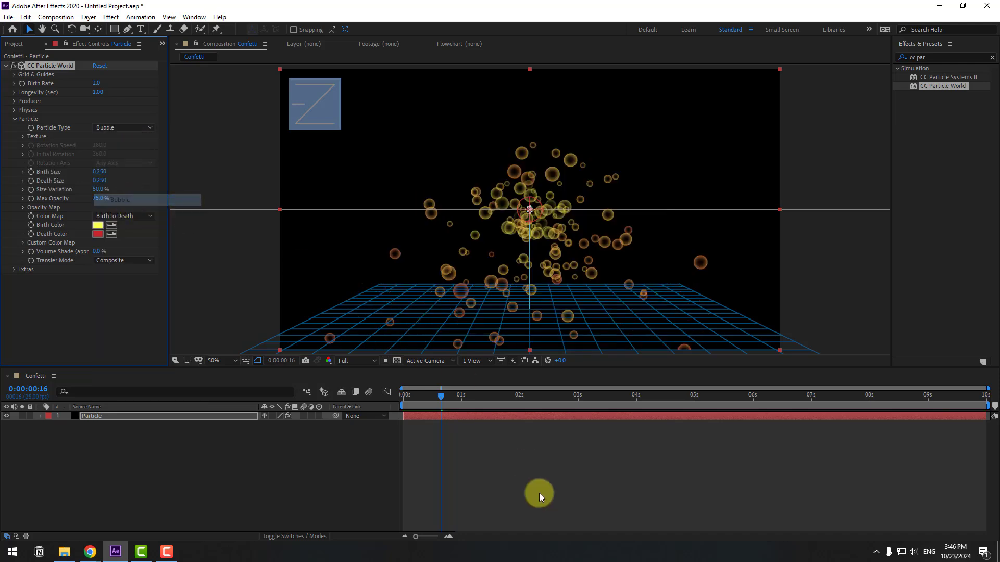
click(539, 510)
key(space)
click(115, 129)
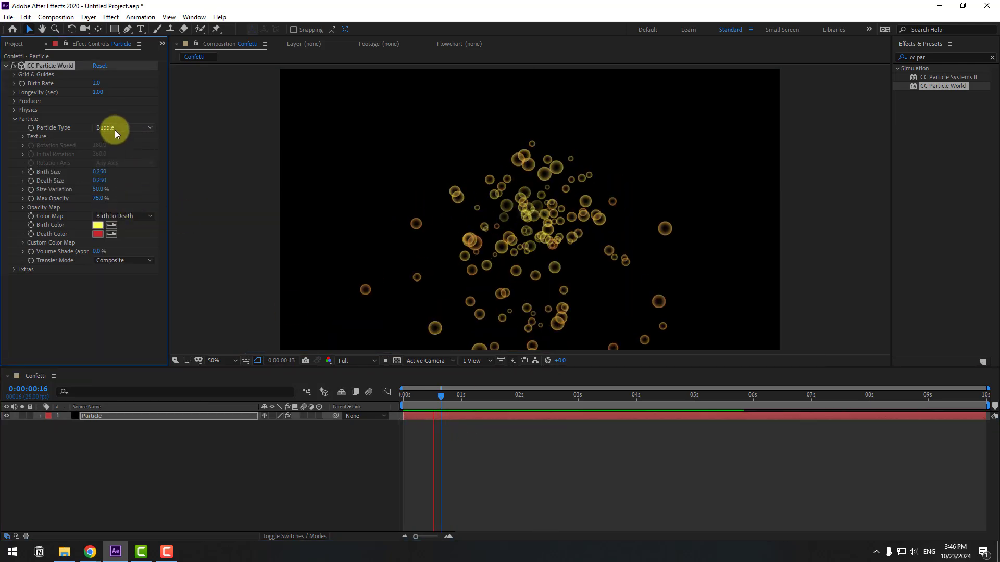
click(115, 130)
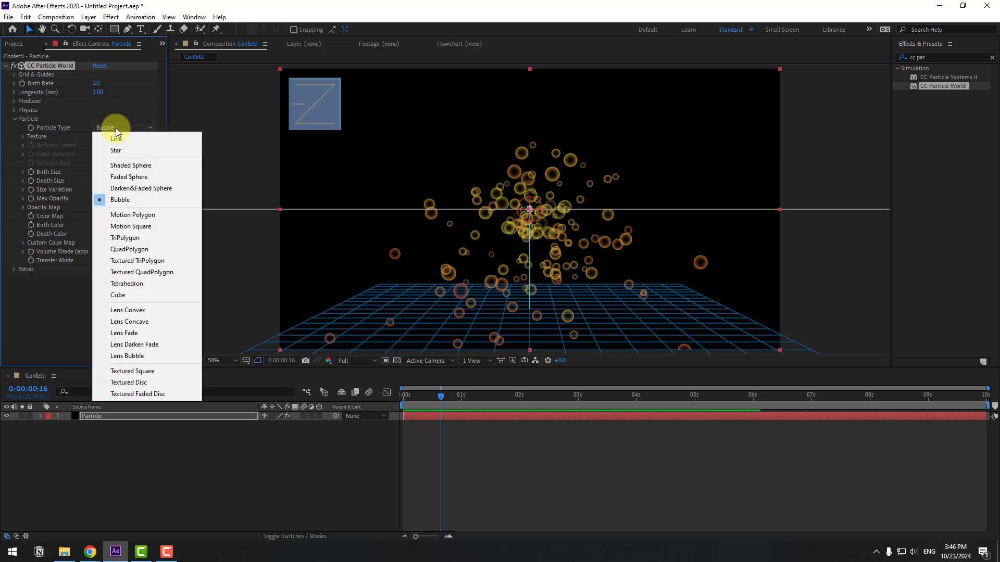
click(129, 226)
key(space)
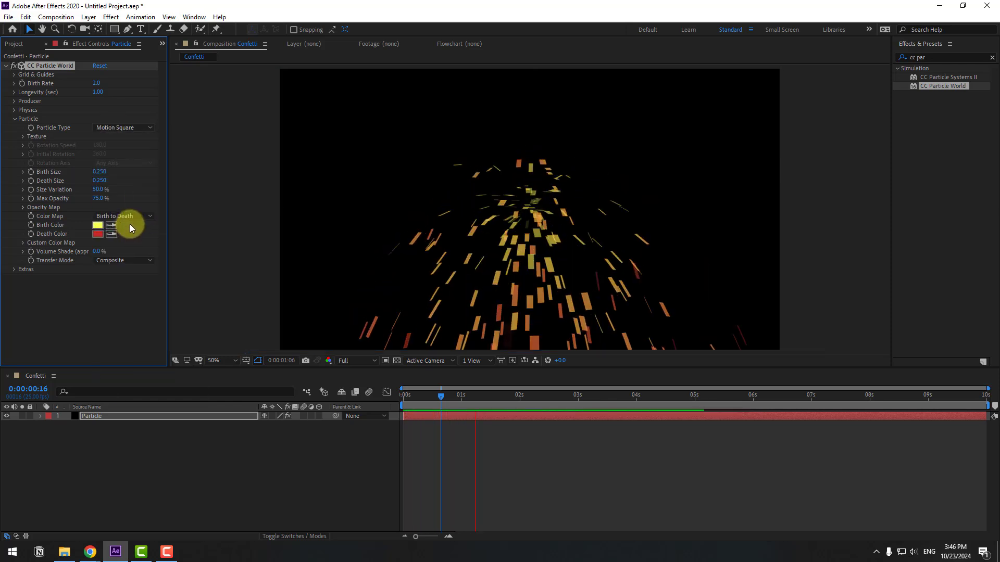
Step: Set the particle type to QuadPolygon, preview it and place the playhead at 0:00:01:10
click(118, 127)
click(118, 127)
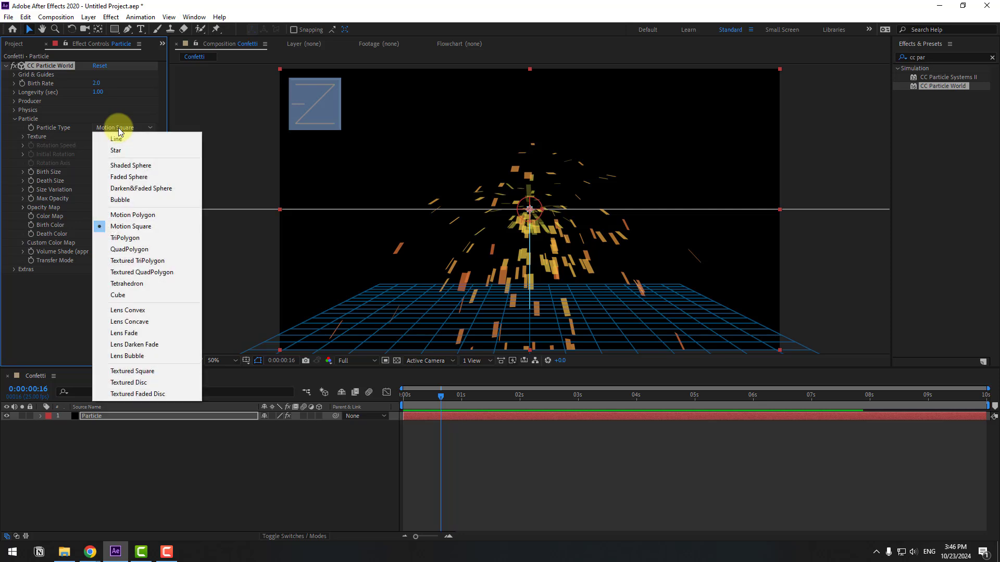
click(131, 251)
key(space)
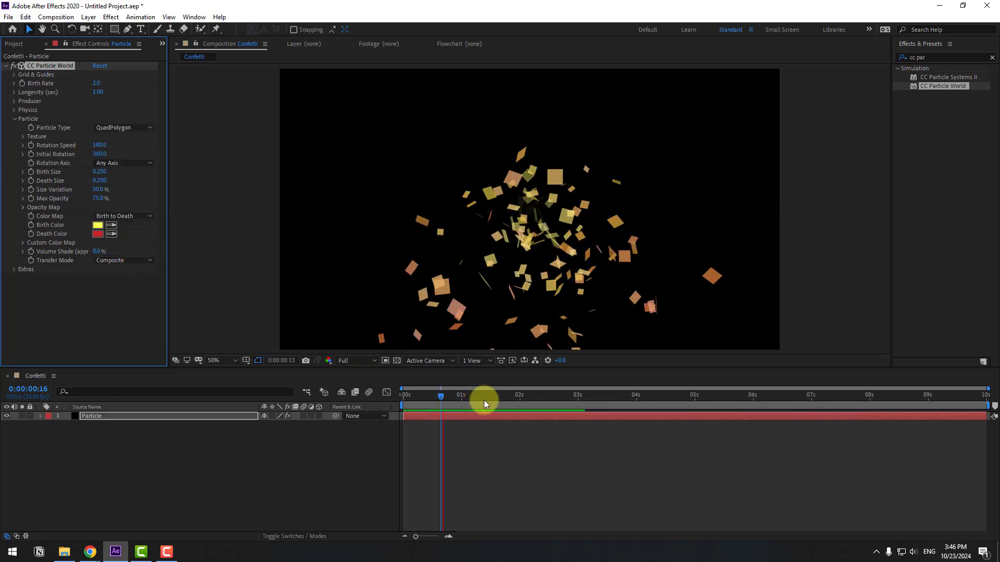
click(485, 402)
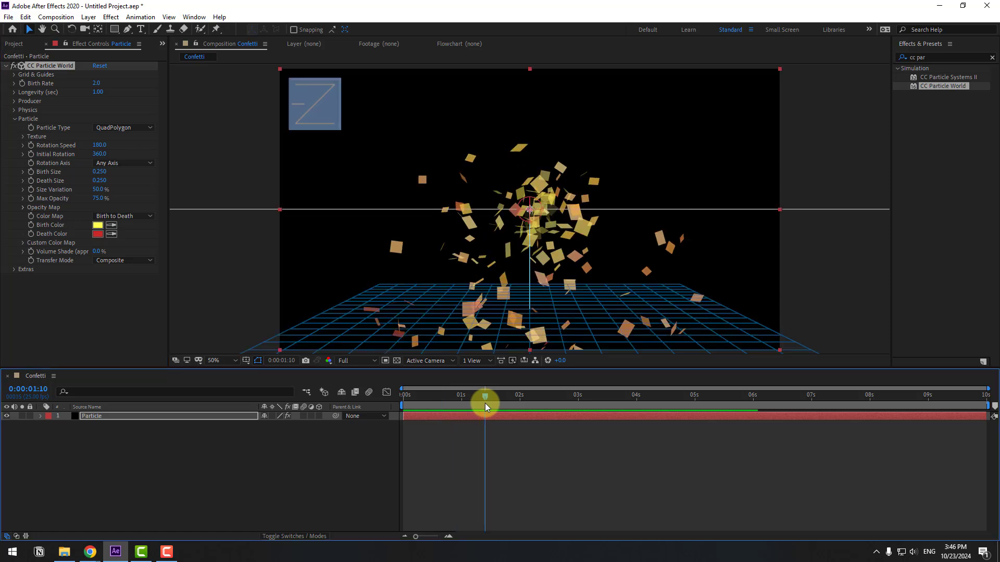
Step: Set the particles' Max Opacity to 100%
click(98, 199)
text(100)
key(Return)
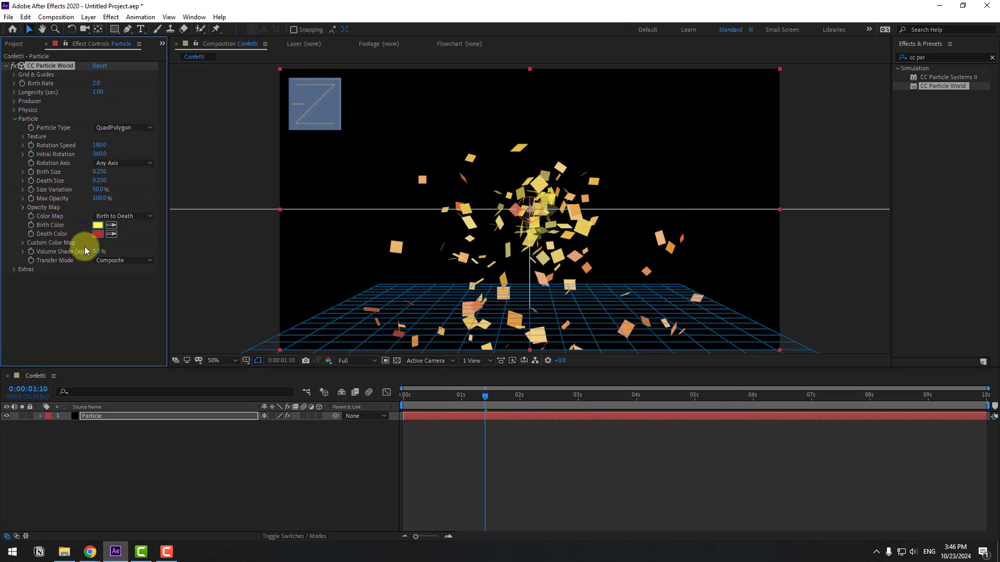
Step: Change the particles' Birth Color to a saturated bright green
click(98, 225)
click(450, 478)
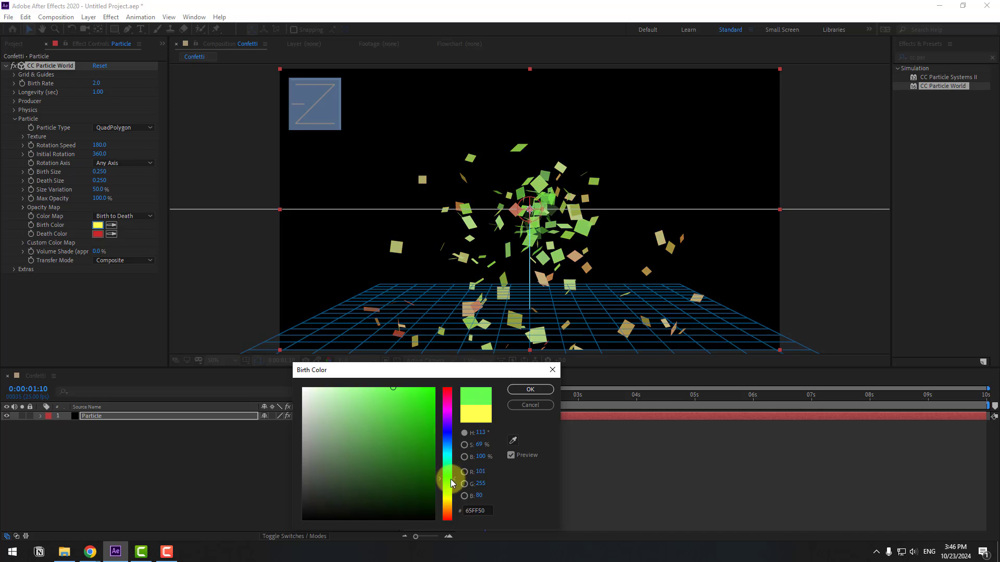
click(421, 392)
click(515, 390)
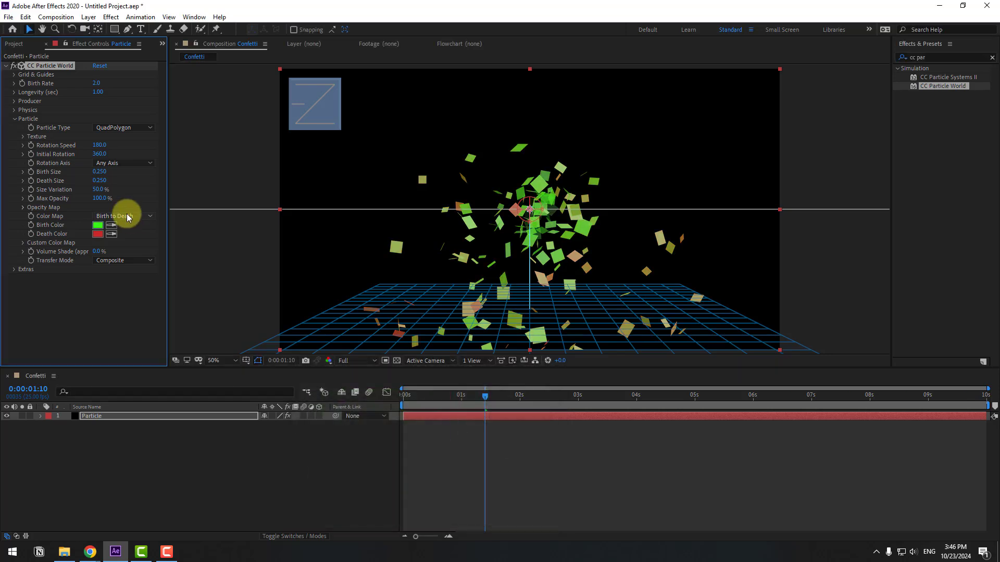
Step: Change the particles' Death Color to the golden yellow FFCF29 and preview the colors
click(98, 234)
click(449, 506)
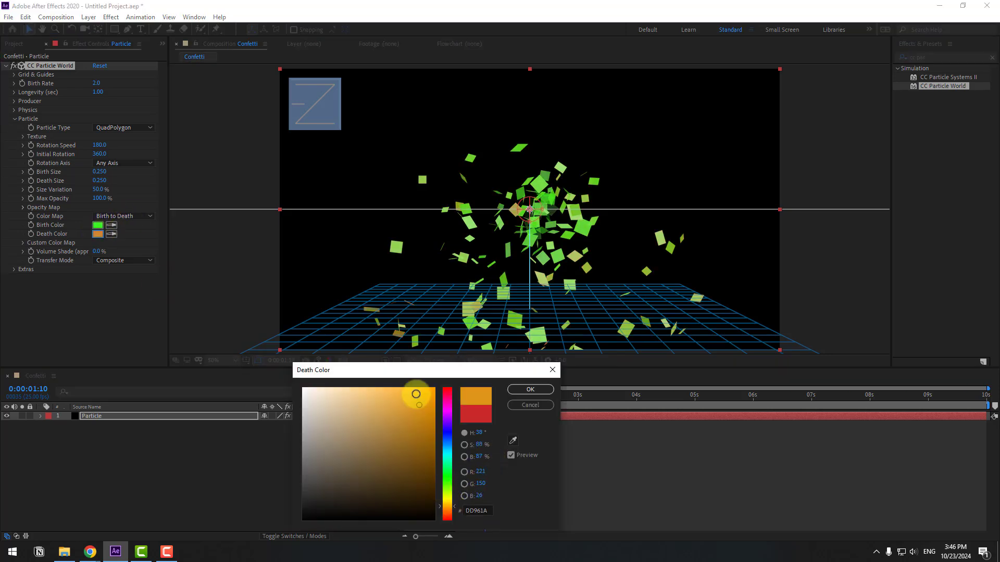
click(413, 388)
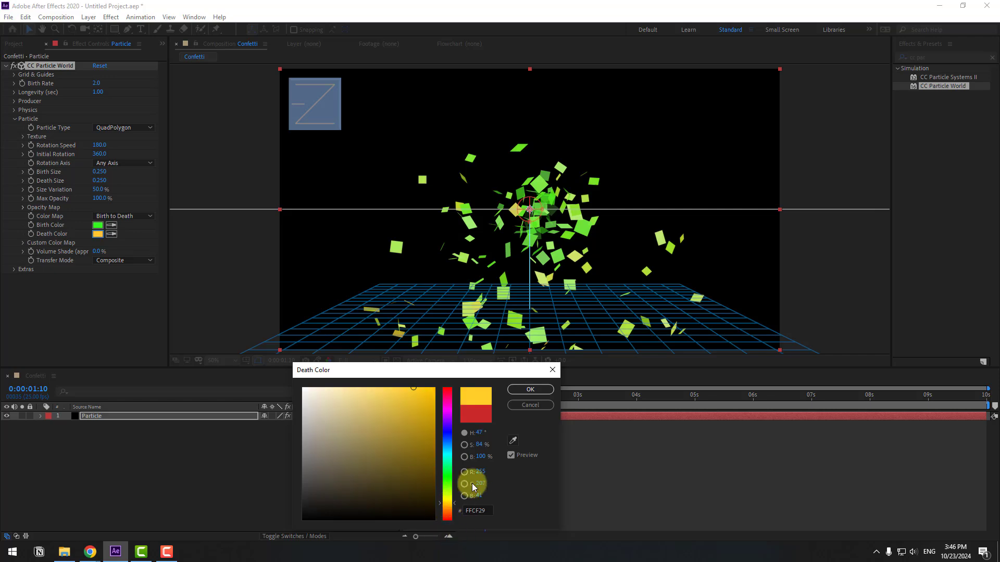
click(536, 393)
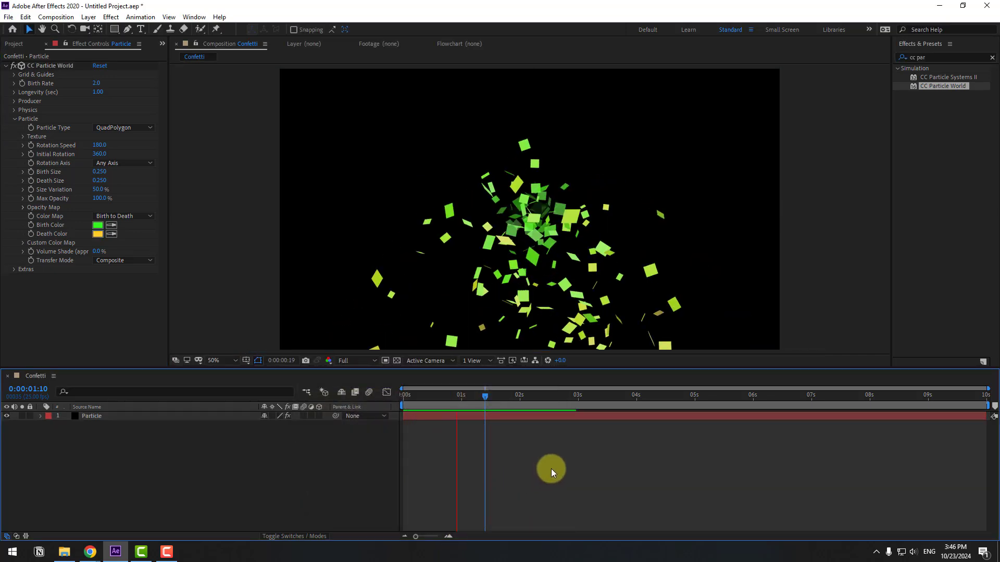
Step: Set the Physics animation type of CC Particle World to Cone Axis
click(15, 121)
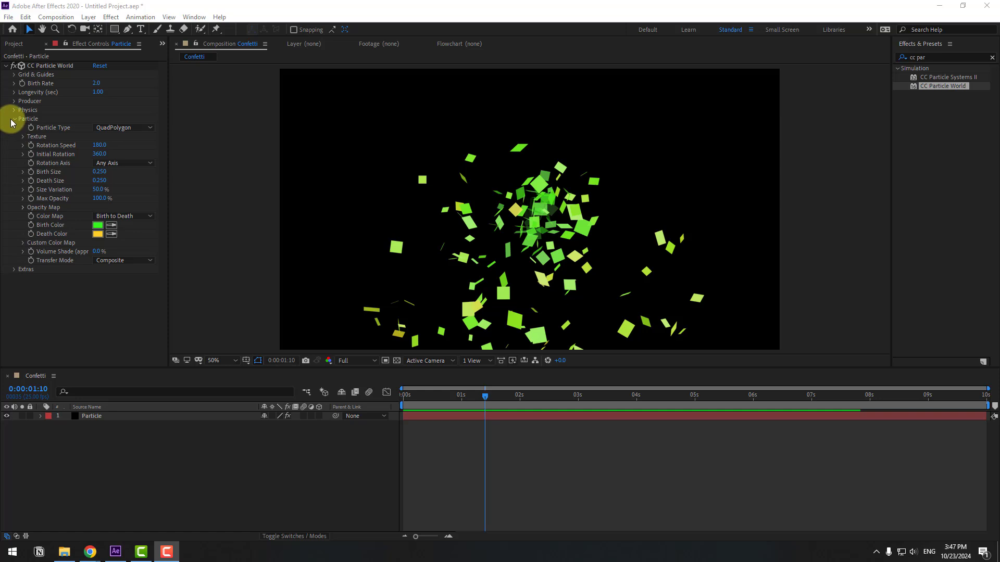
click(14, 110)
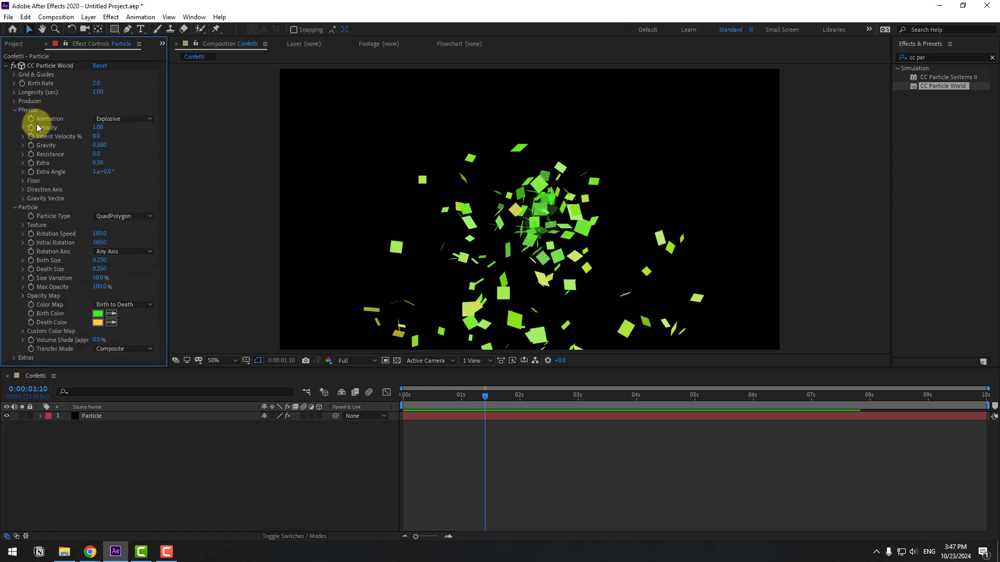
click(118, 120)
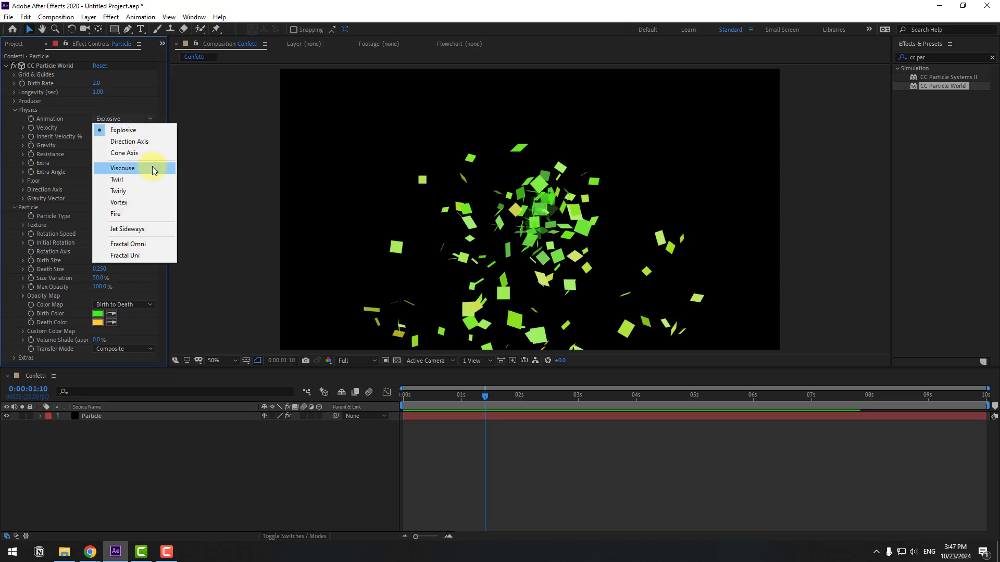
click(122, 155)
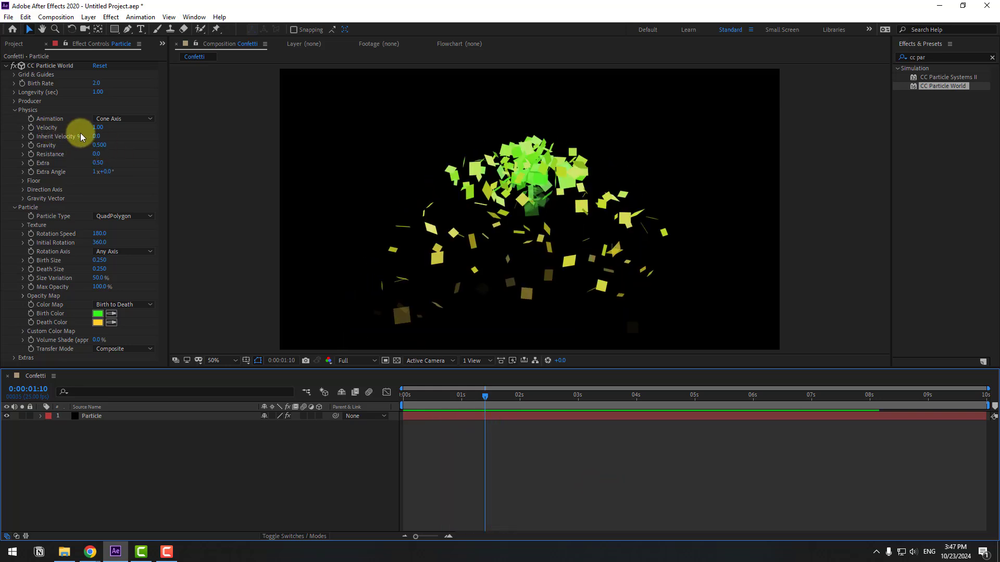
Step: Try particle Velocity values of 5 and 6, previewing the burst
drag(97, 130, 118, 128)
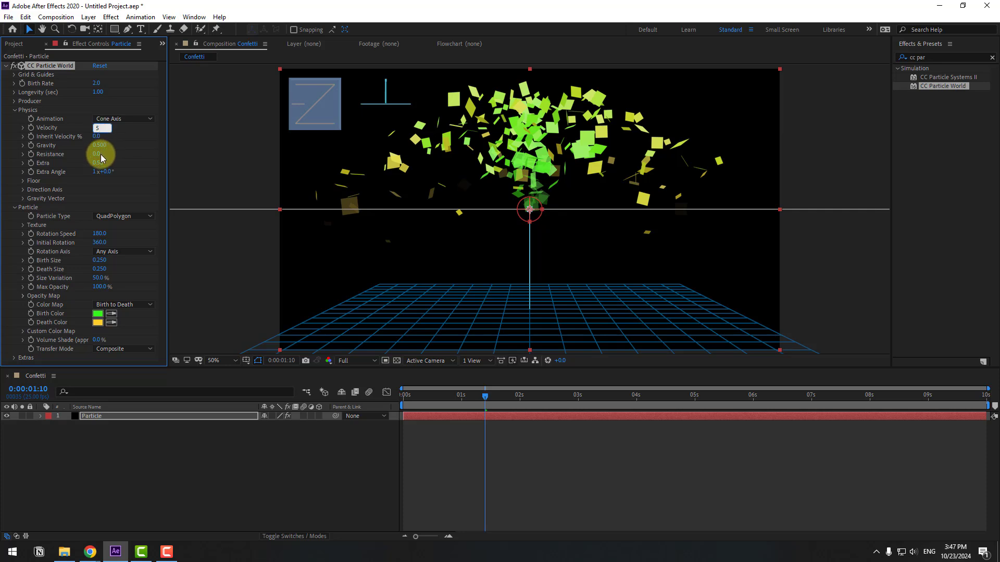
key(Return)
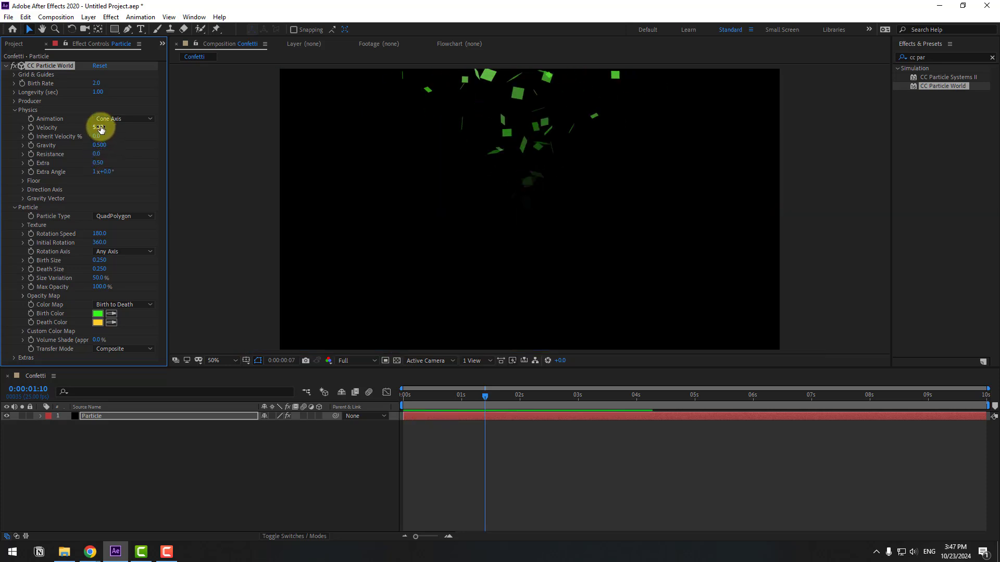
click(101, 128)
key(Return)
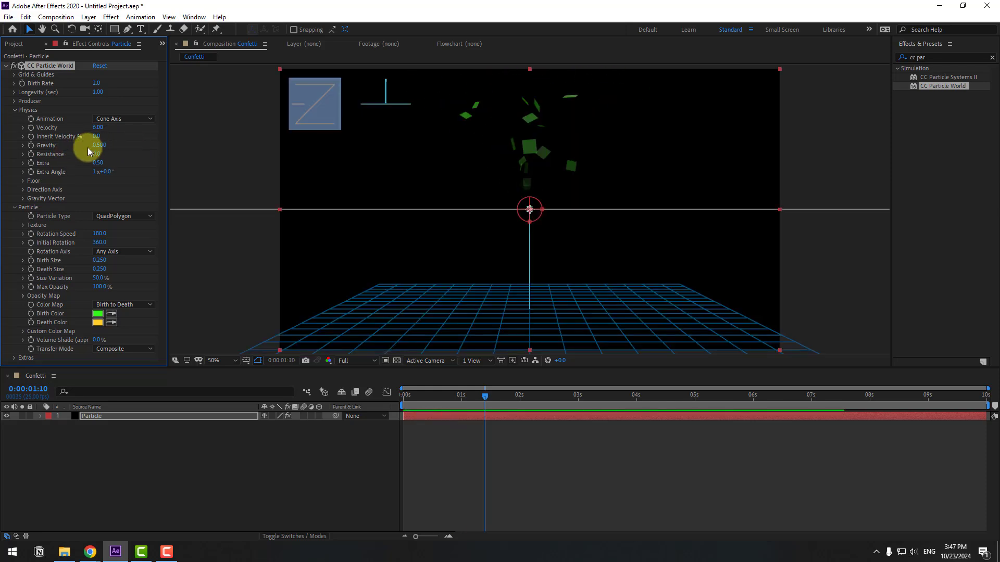
Step: Set the particles' Gravity to 1 and Velocity to 4.50, and preview the motion
drag(100, 145, 107, 144)
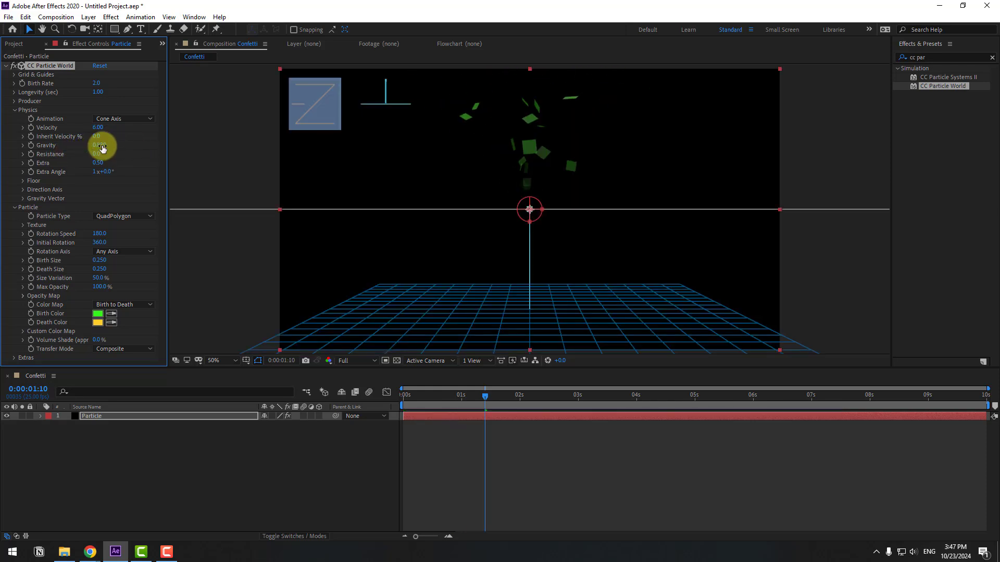
text(1)
key(Return)
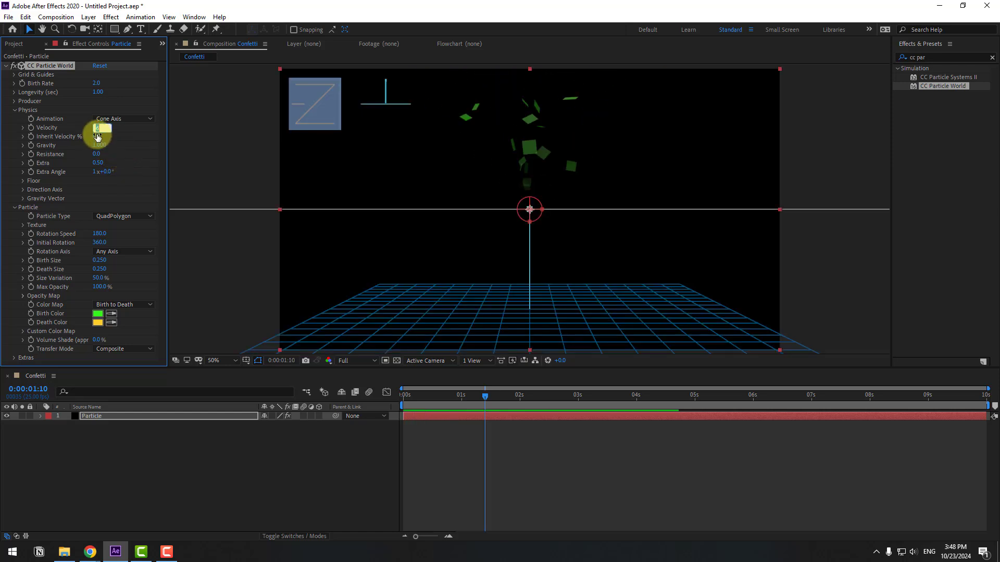
key(Return)
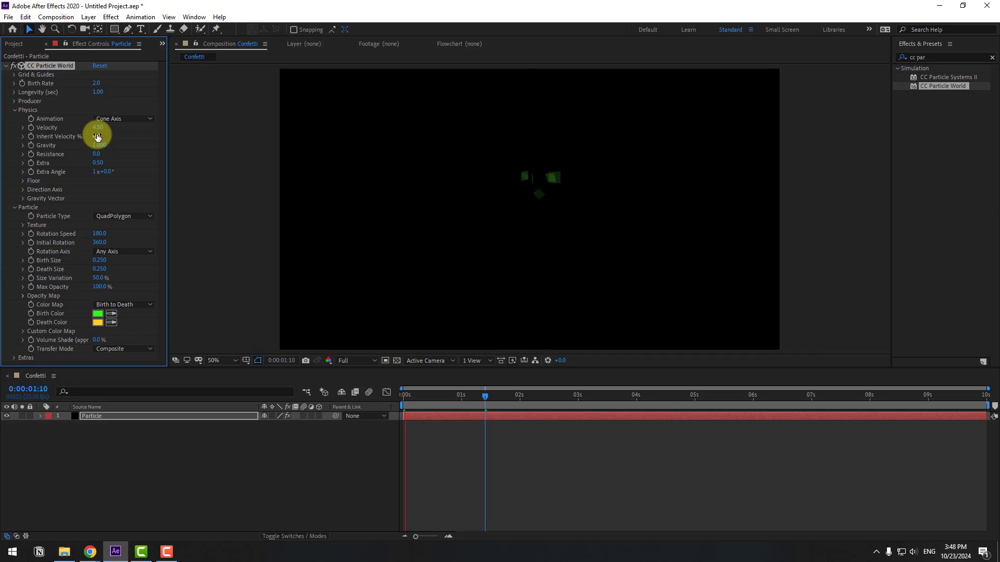
Step: Try shifting the Producer's Position X and undo the shift
click(15, 101)
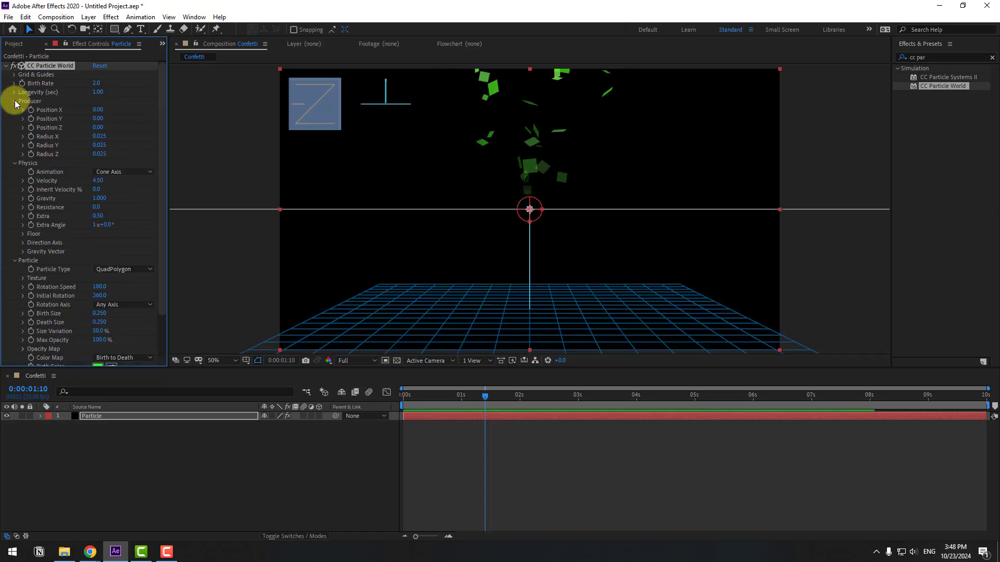
drag(100, 112, 111, 111)
key(ctrl+z)
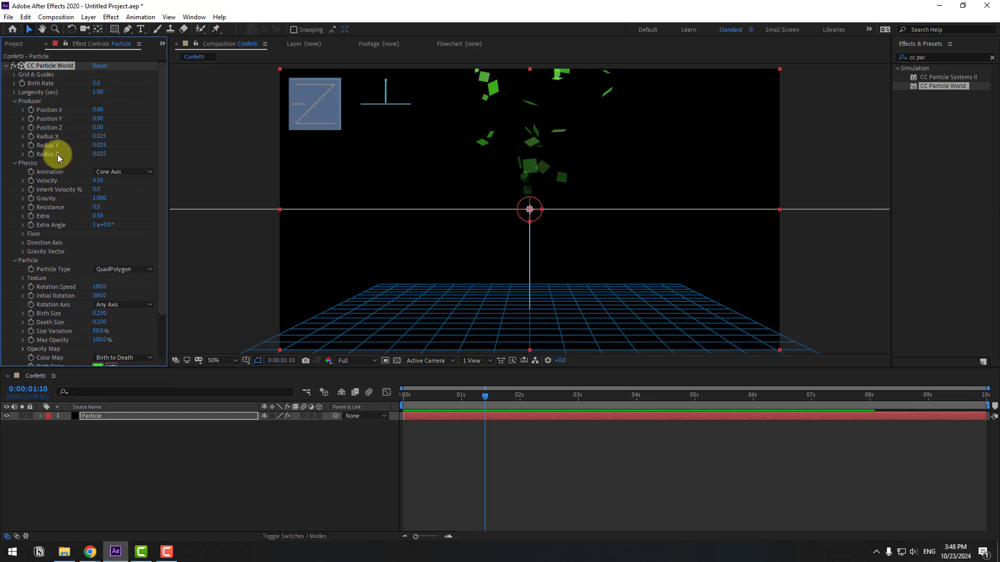
Step: Set the Producer's Position Y to 0.60, Position Z to 2.41, and Radius X, Y and Z to 0.195, 0.145 and 0.175, and preview
drag(101, 121, 112, 126)
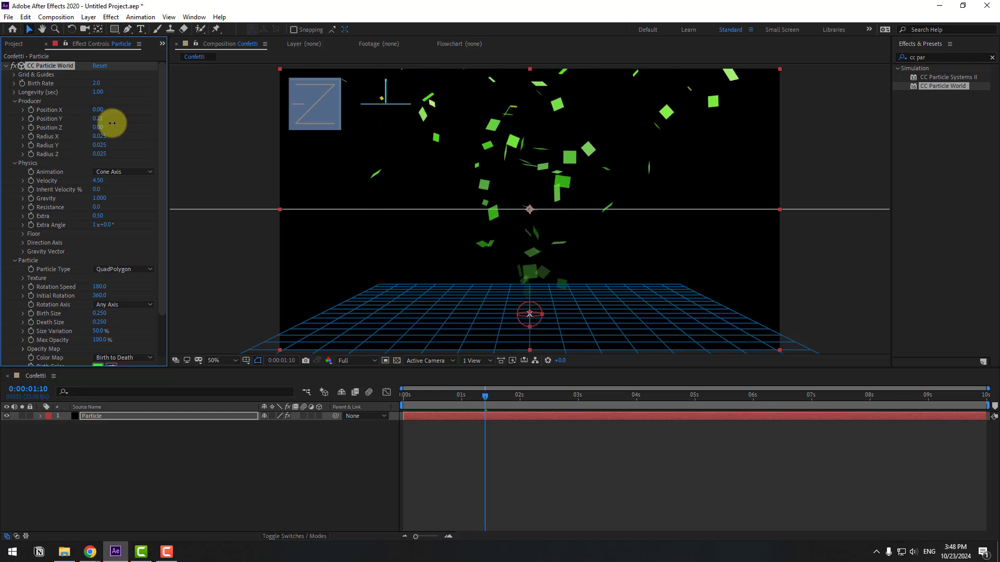
key(space)
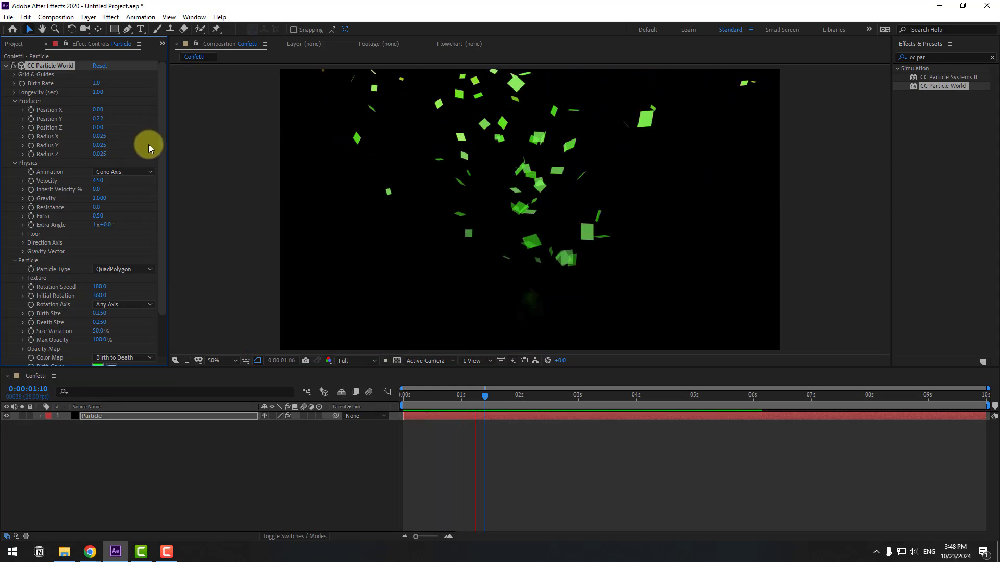
key(space)
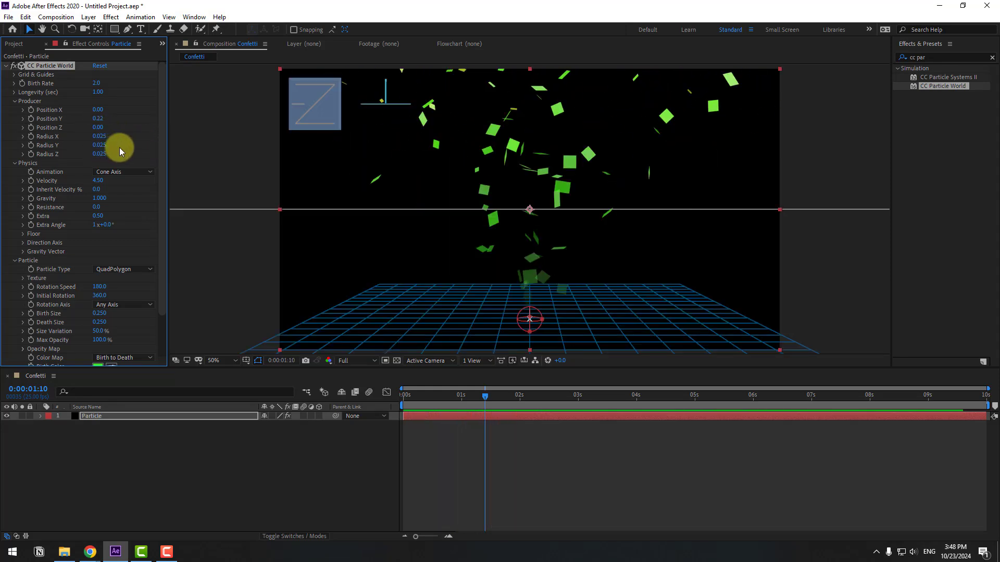
mouse_move(103, 138)
mouse_down()
mouse_move(103, 156)
mouse_move(85, 132)
mouse_move(112, 132)
mouse_move(120, 117)
mouse_move(104, 127)
mouse_move(116, 128)
mouse_up()
click(537, 524)
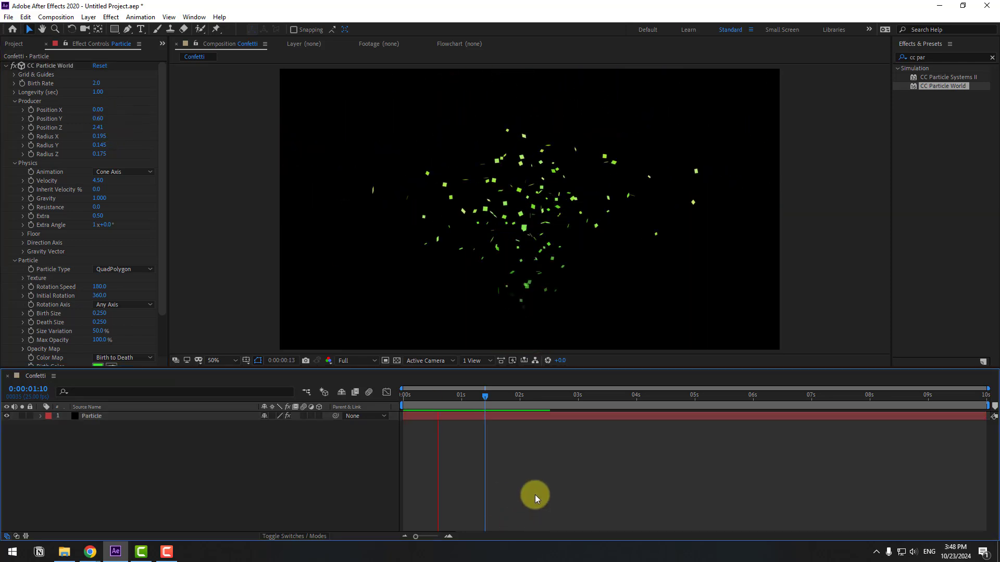
key(space)
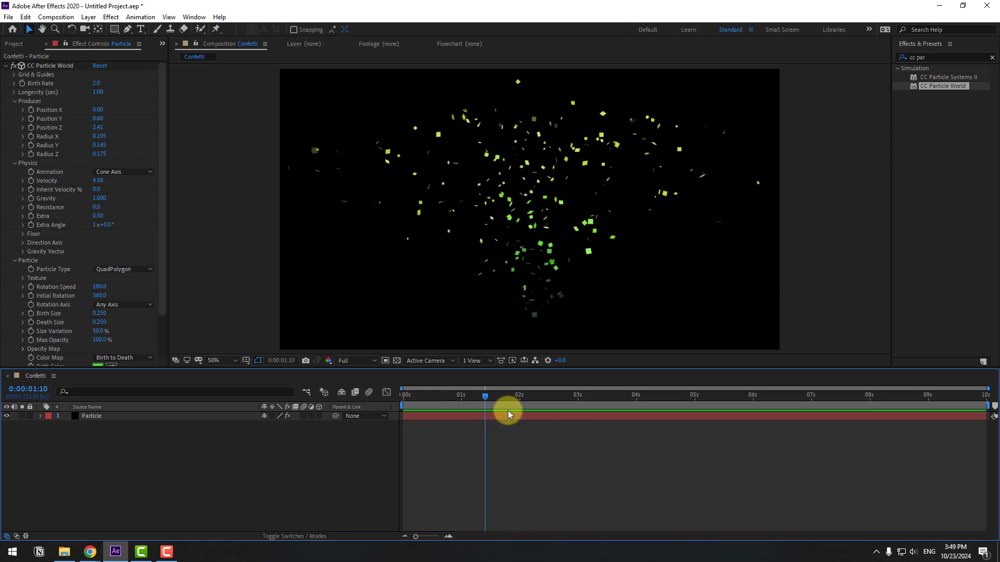
Step: Animate Birth Rate with keyframes of 2.0 at 0:00:01:13 and 0 at 0:00:02:14, and preview the result
drag(472, 400, 493, 401)
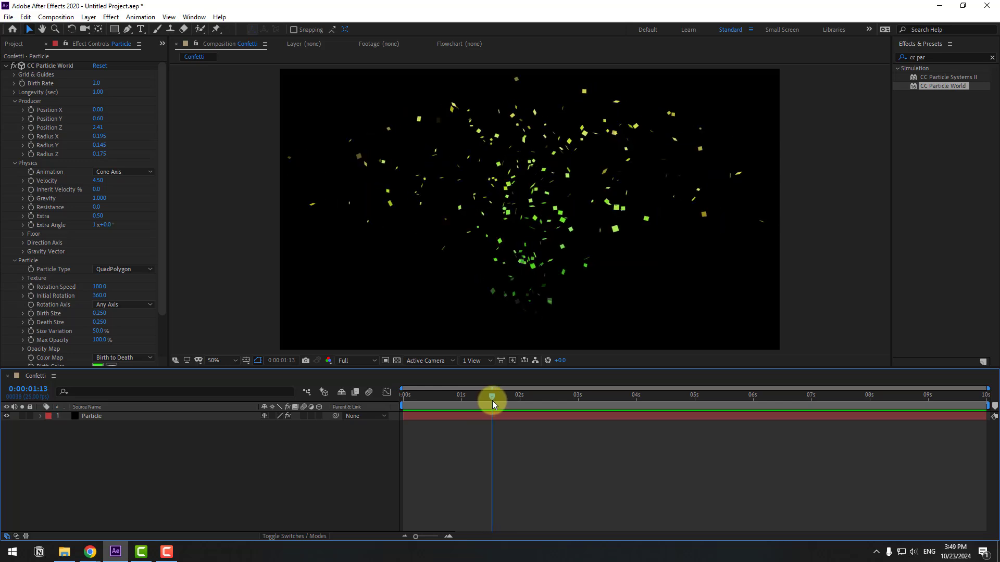
click(20, 85)
drag(520, 397, 553, 399)
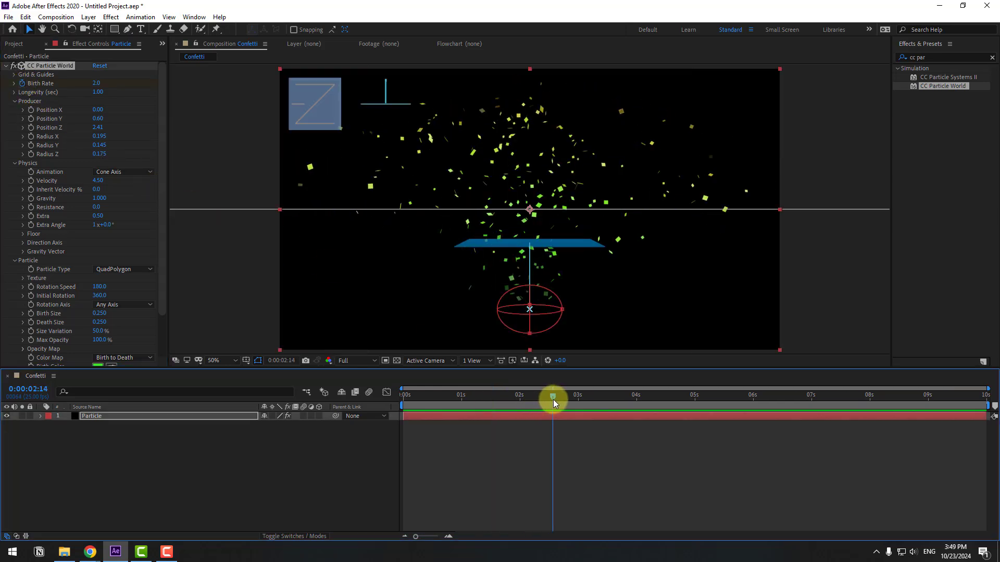
click(96, 84)
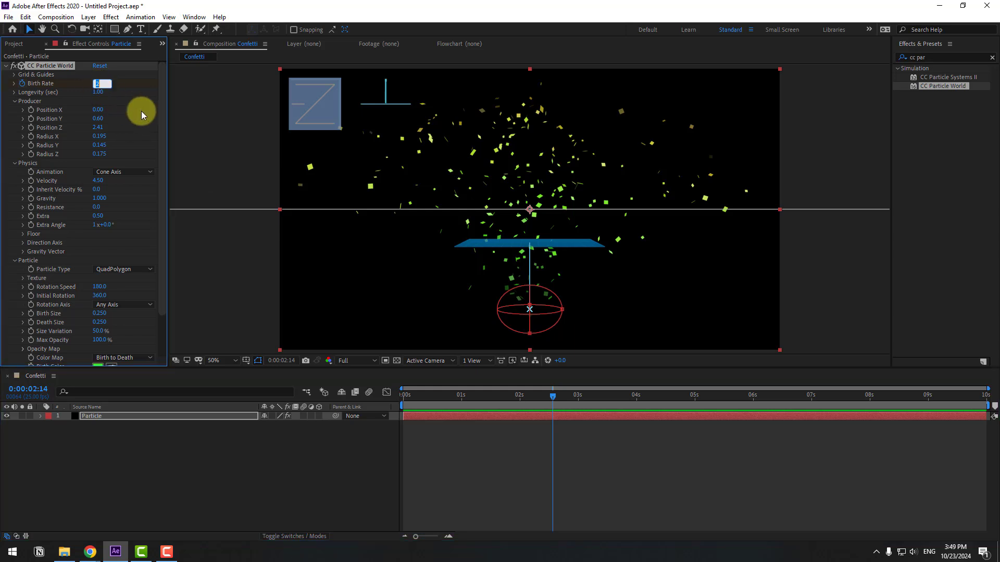
click(628, 444)
key(space)
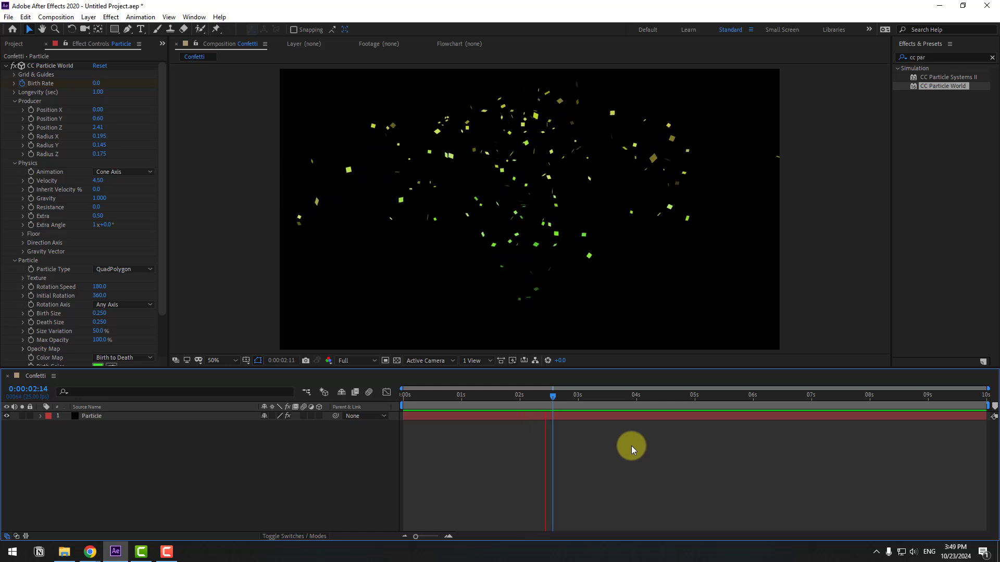
key(space)
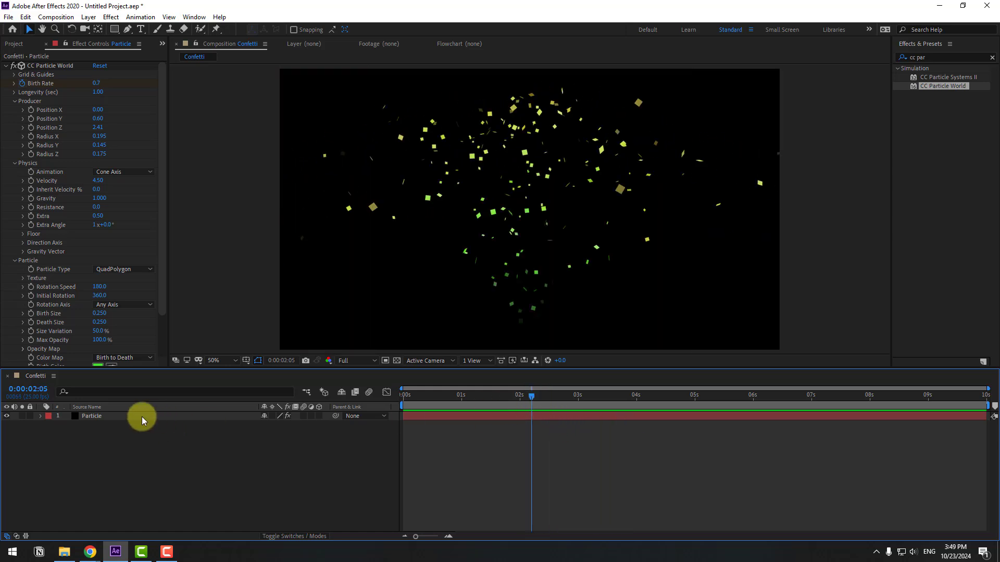
Step: Move the two Birth Rate keyframes earlier and closer together, to about 0:00:00:16 and 0:00:01:00, and preview the burst
click(112, 418)
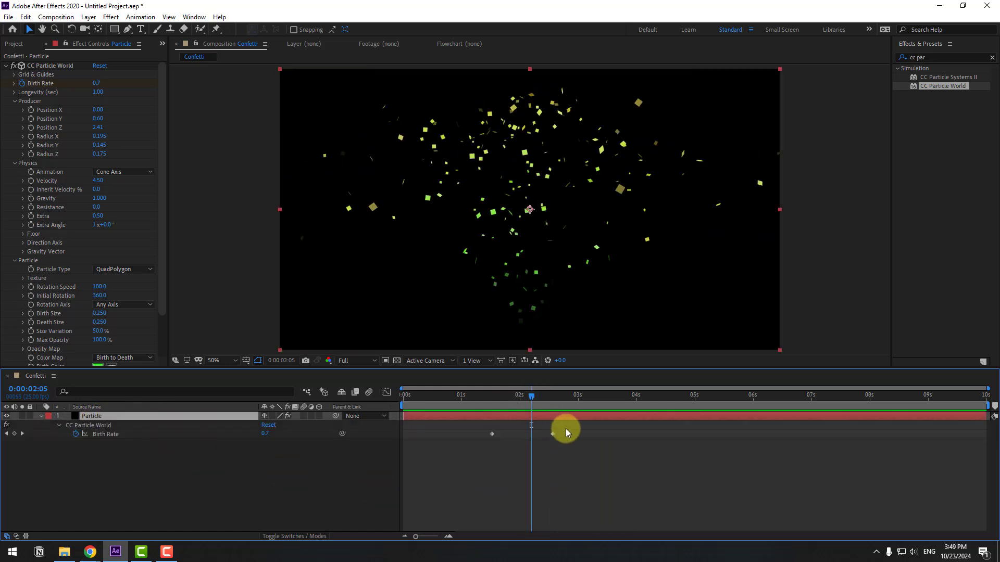
drag(553, 434, 454, 436)
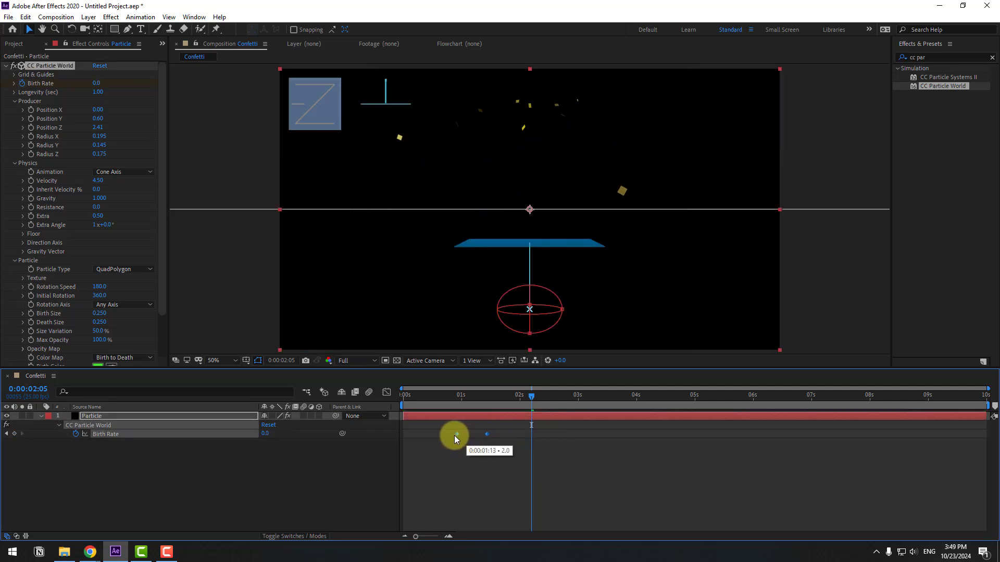
click(465, 460)
key(space)
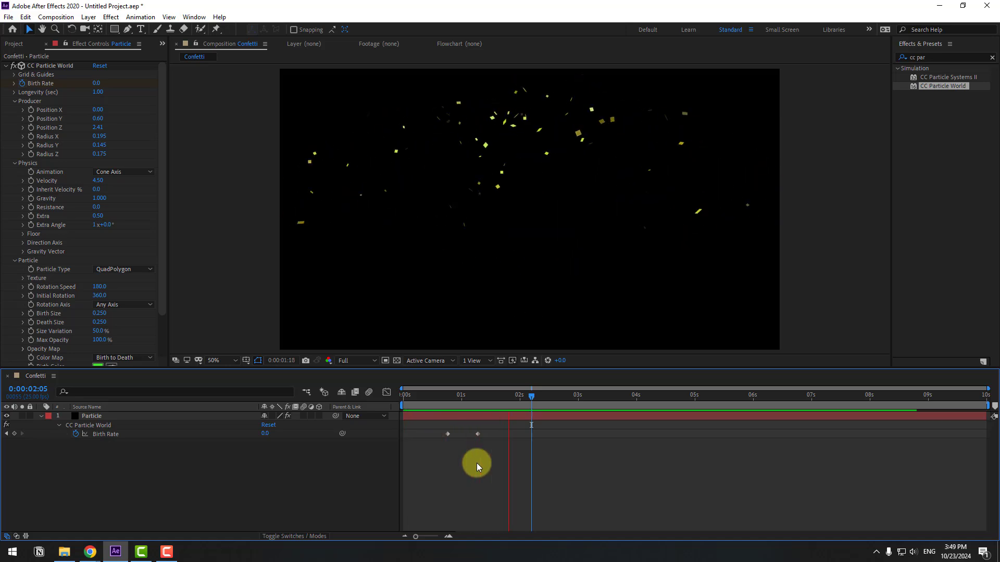
key(space)
drag(477, 433, 443, 438)
shift+click(446, 433)
key(space)
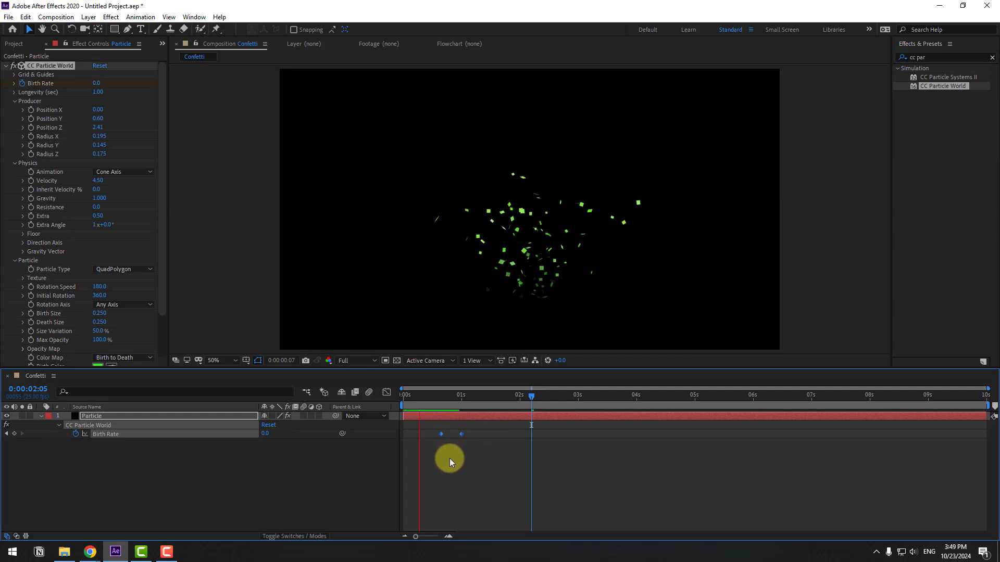
drag(433, 394, 462, 398)
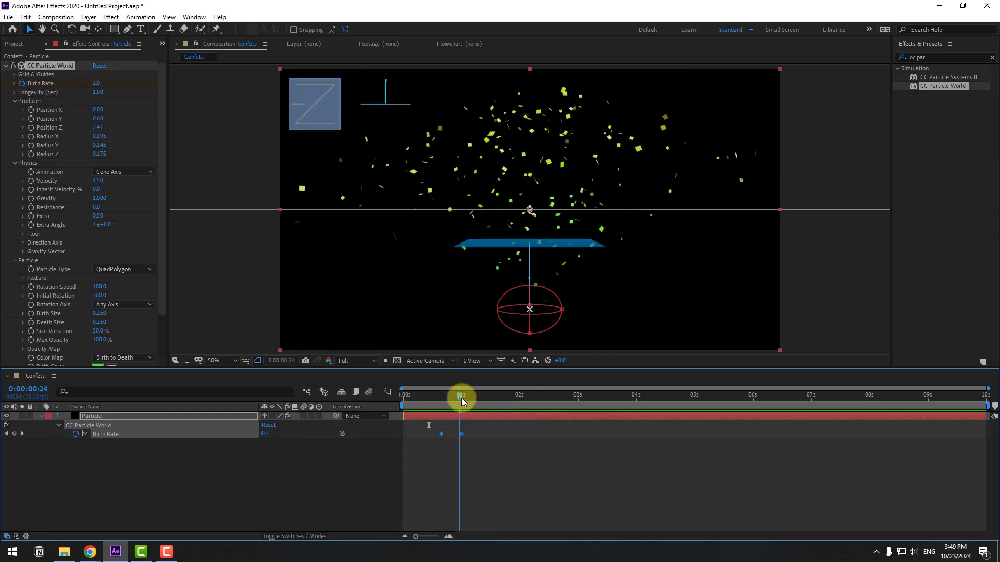
Step: Set the Particle layer's Producer Position Y to 0.88 and Position Z to 1.83, and preview the burst
click(86, 416)
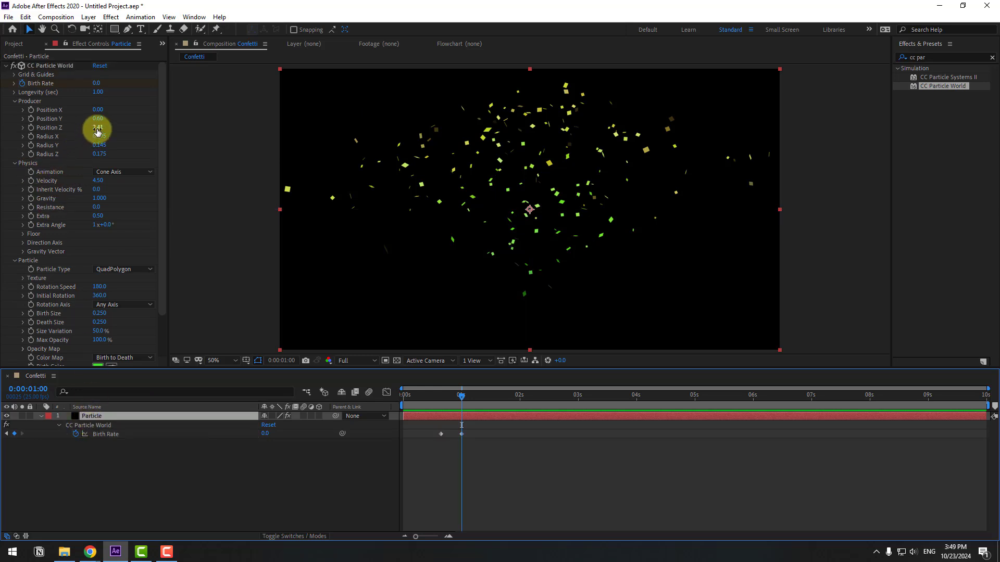
drag(98, 132, 192, 159)
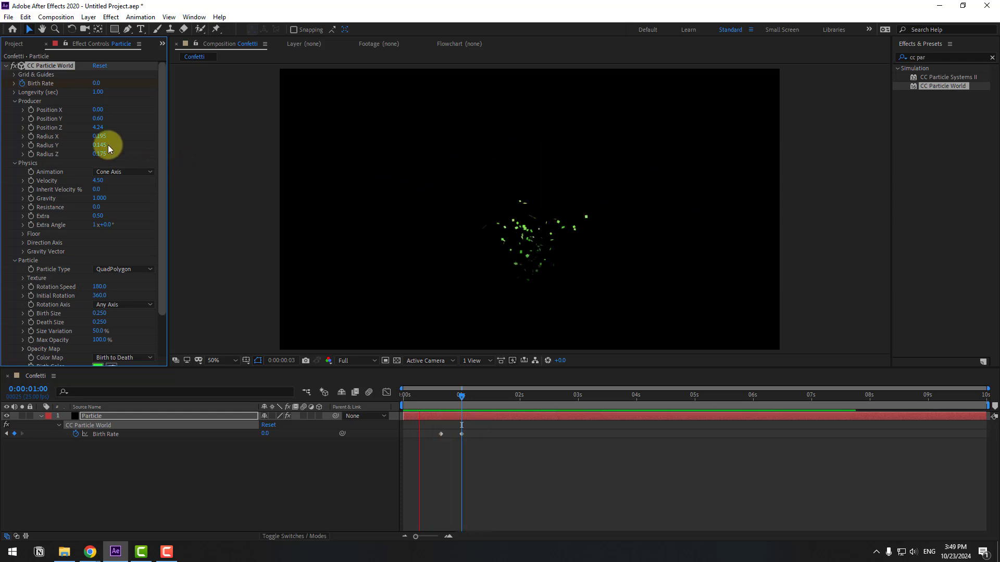
click(99, 130)
drag(101, 128, 128, 113)
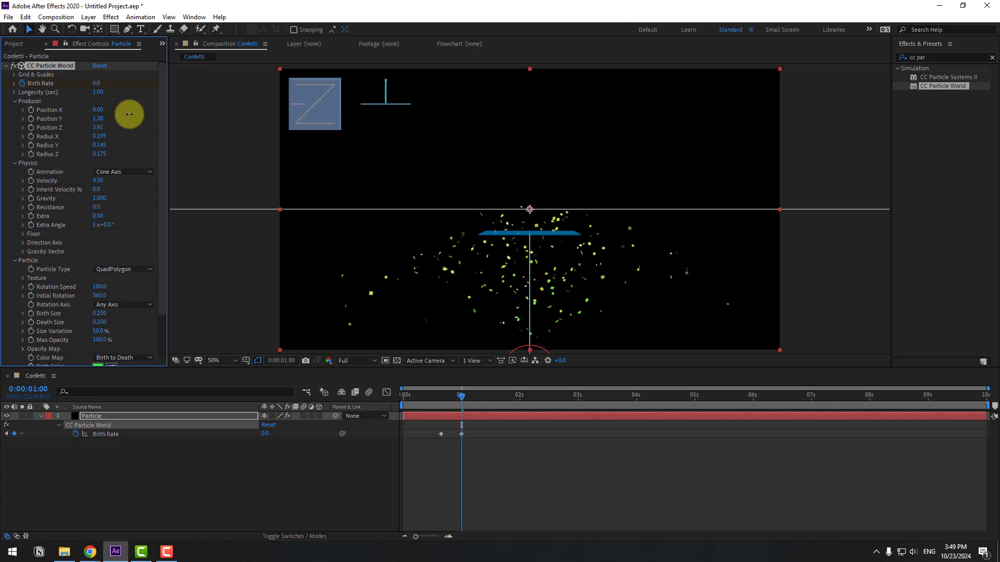
key(space)
drag(99, 128, 17, 156)
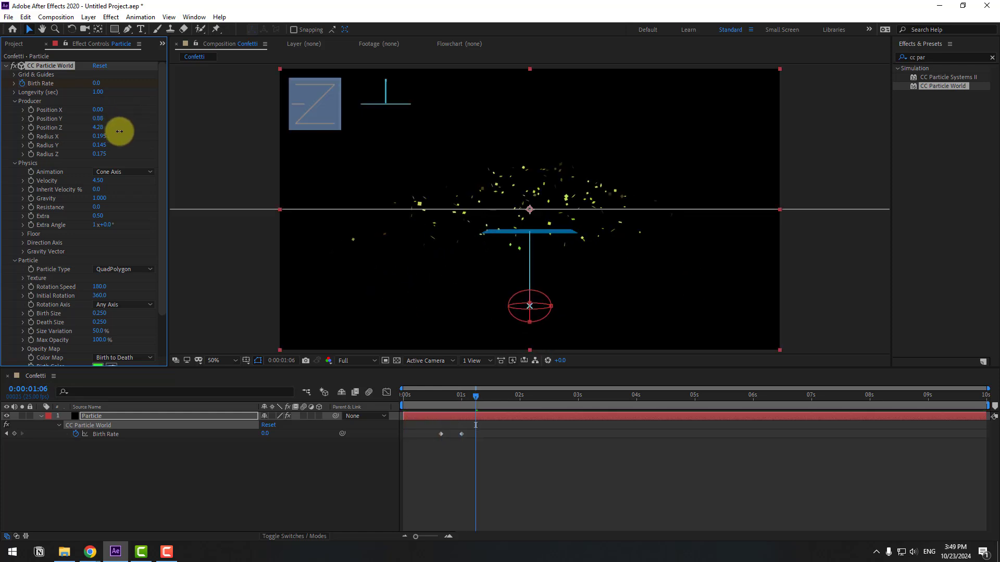
key(space)
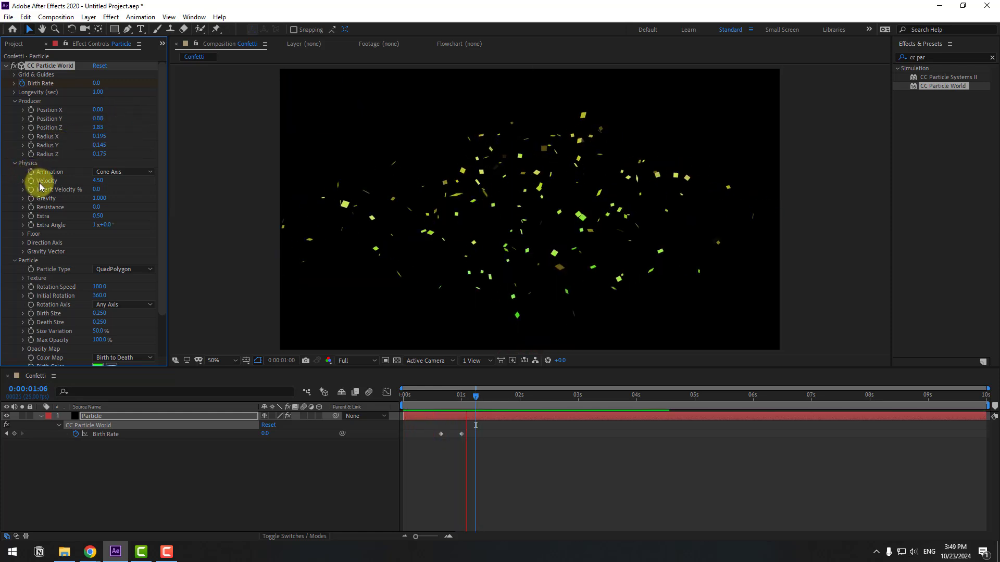
click(466, 397)
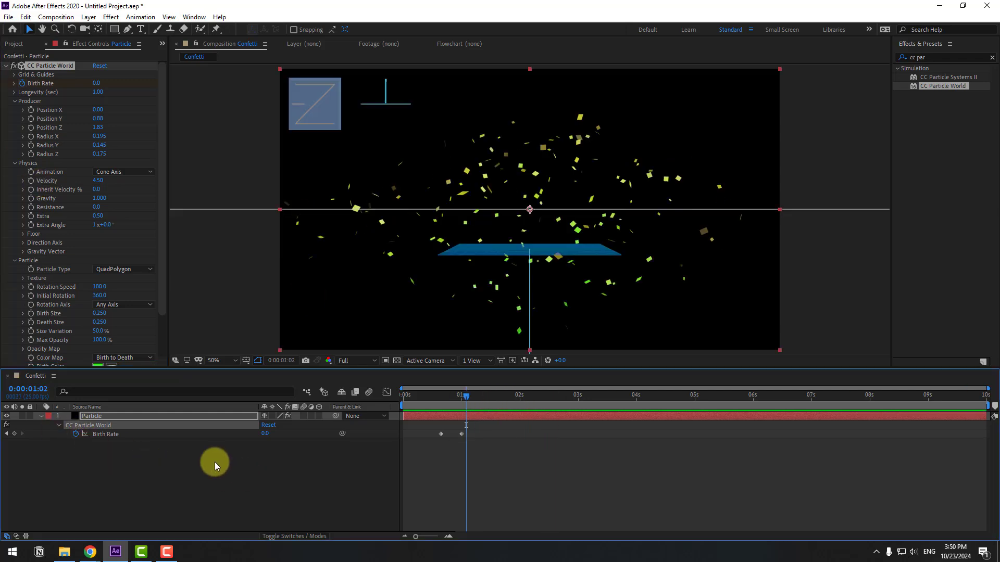
Step: Duplicate the Particle layer and rename the copy Particle-lines
key(Return)
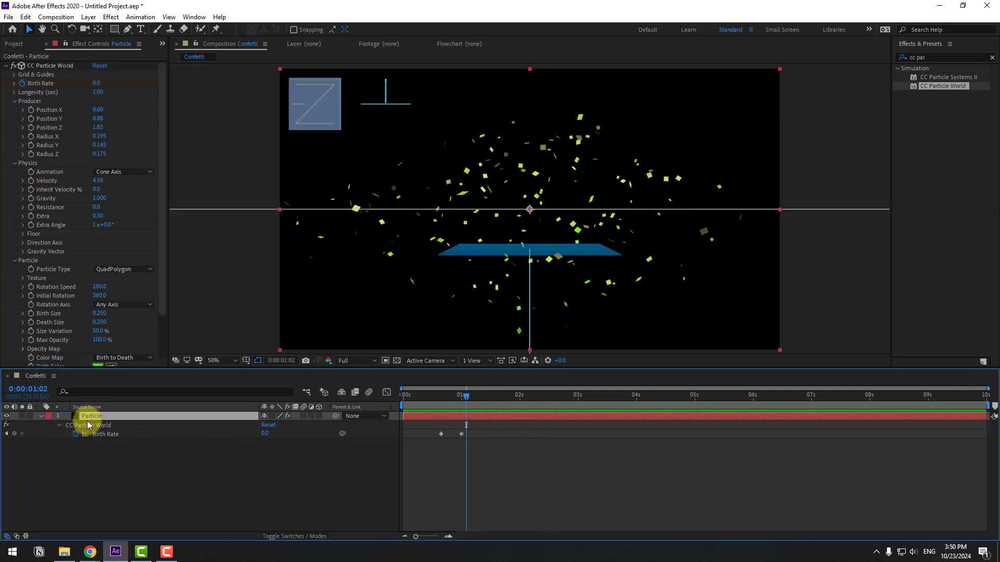
key(ctrl+d)
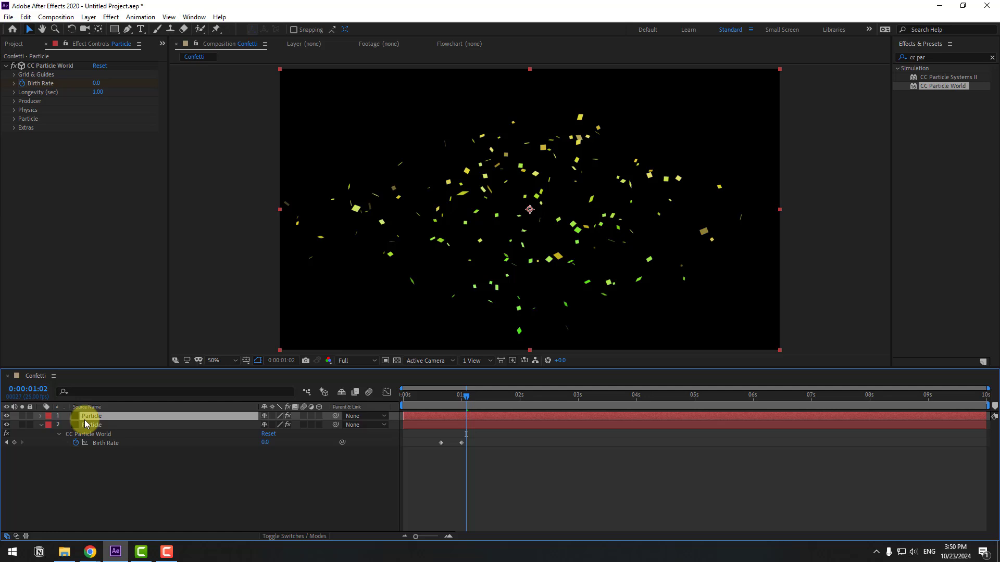
key(Return)
click(115, 416)
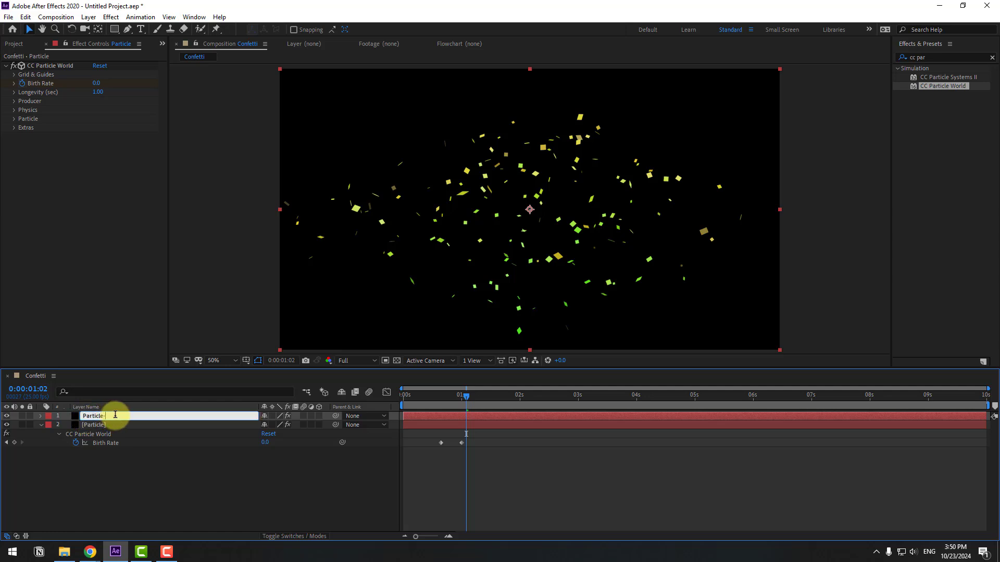
text(-lines)
key(Return)
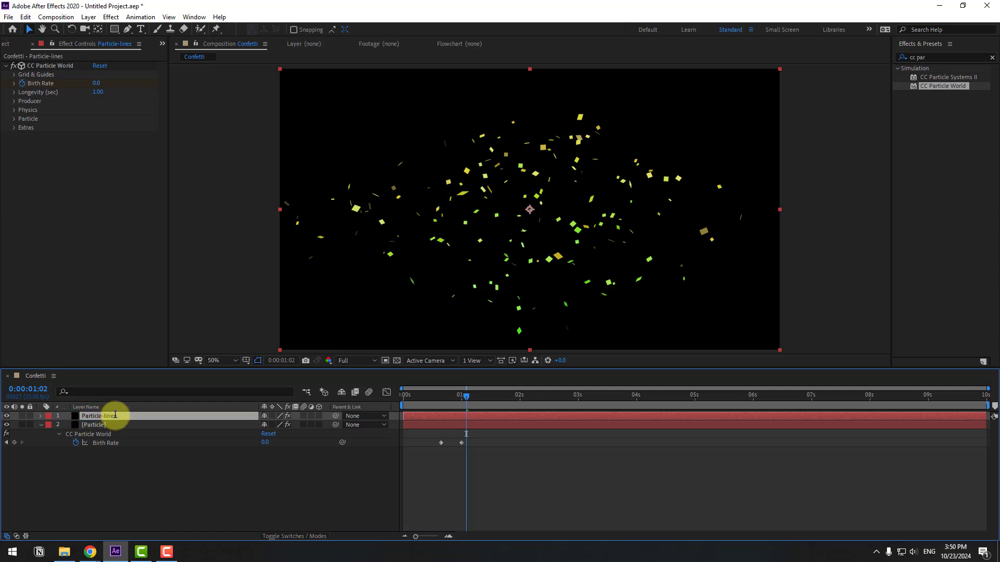
Step: Change the Particle-lines layer's Particle Type to Motion Square and check the result around 0:00:00:17
click(14, 121)
click(112, 128)
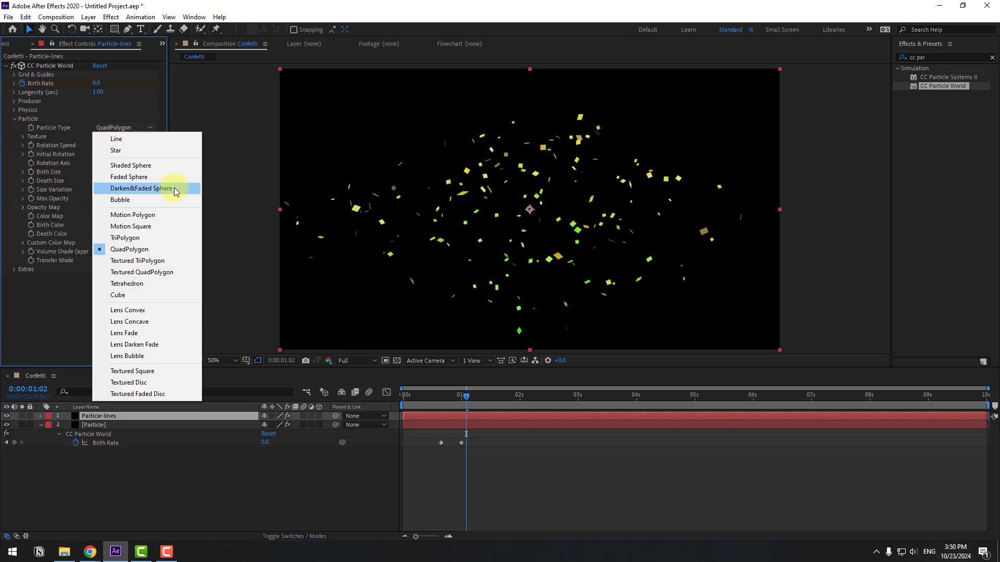
click(128, 226)
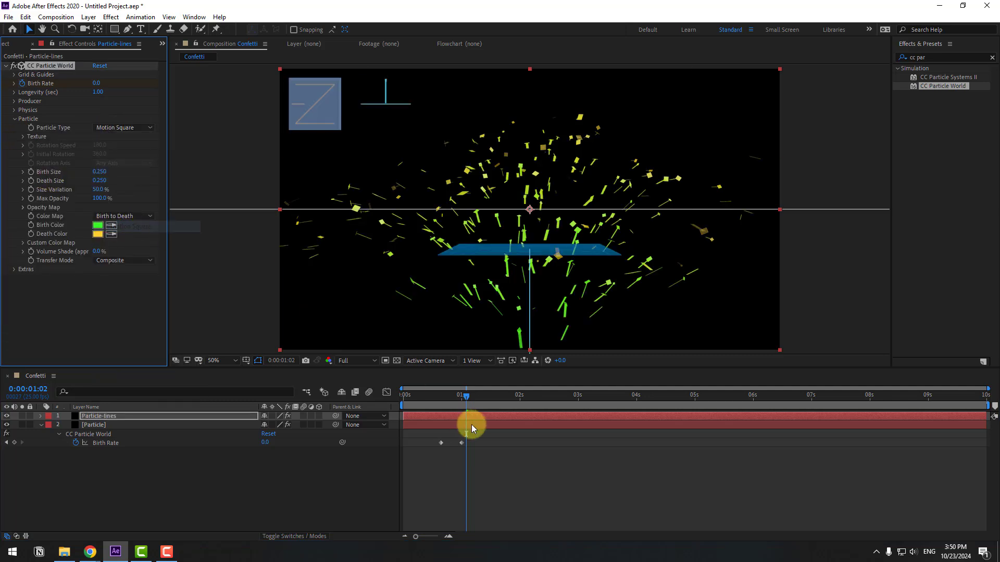
mouse_move(433, 398)
mouse_down()
mouse_move(463, 402)
mouse_move(446, 406)
mouse_up()
Step: Set the Particle-lines Birth Color to pale yellow and Death Color to light blue (73CEFD), and preview the colours
click(98, 225)
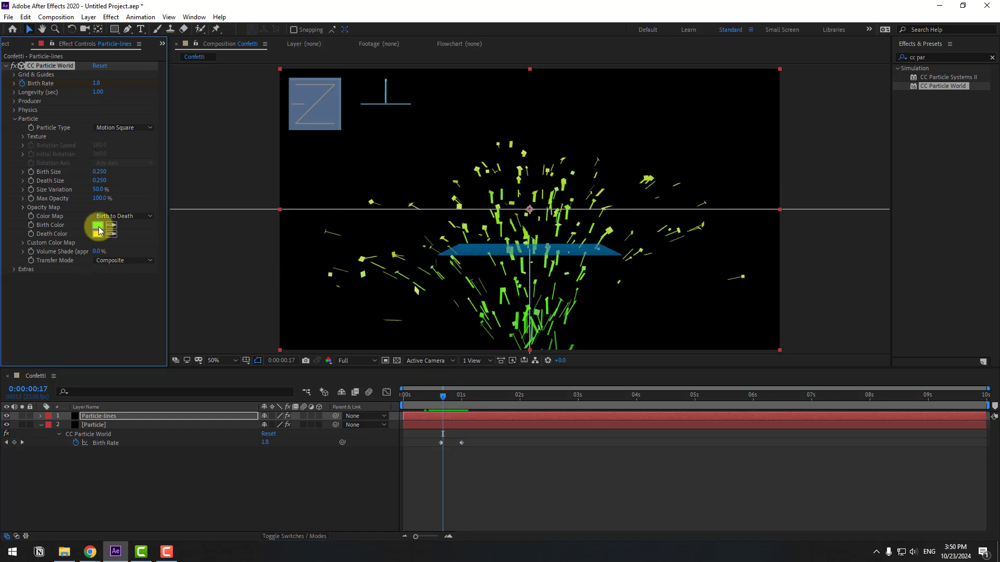
click(448, 499)
mouse_move(414, 412)
mouse_down()
mouse_move(376, 391)
mouse_move(307, 398)
mouse_up()
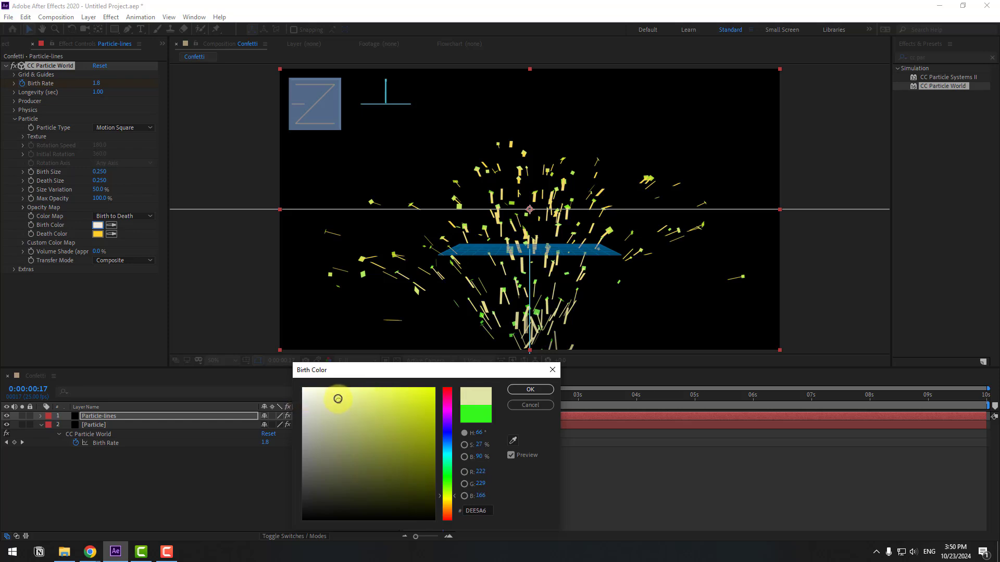
click(521, 391)
click(98, 233)
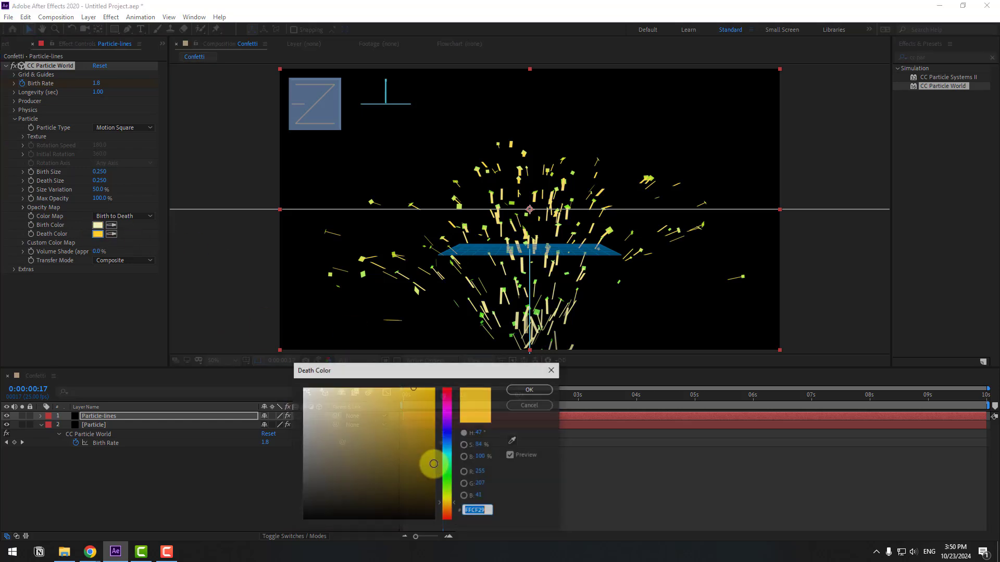
click(451, 451)
drag(384, 401, 374, 388)
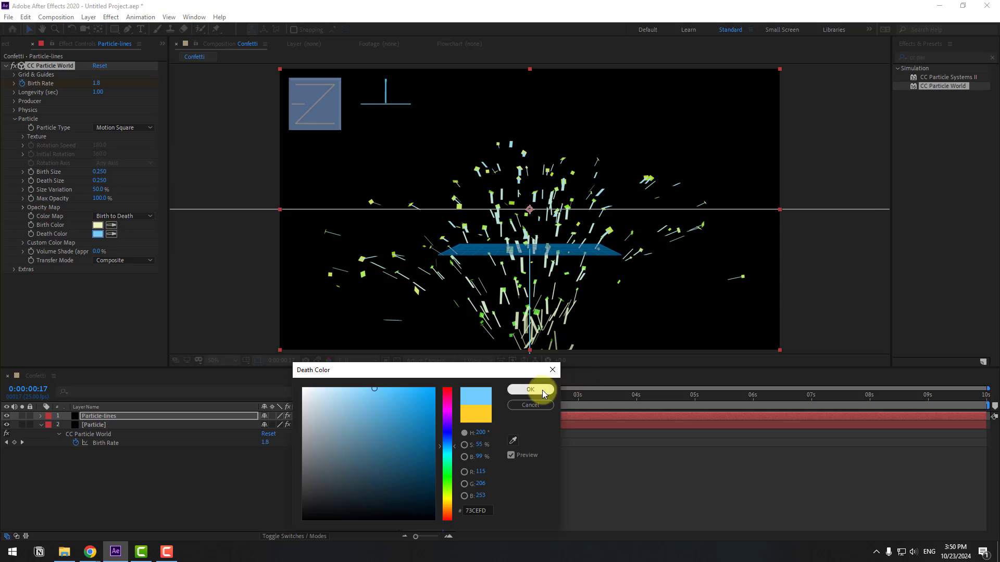
click(543, 394)
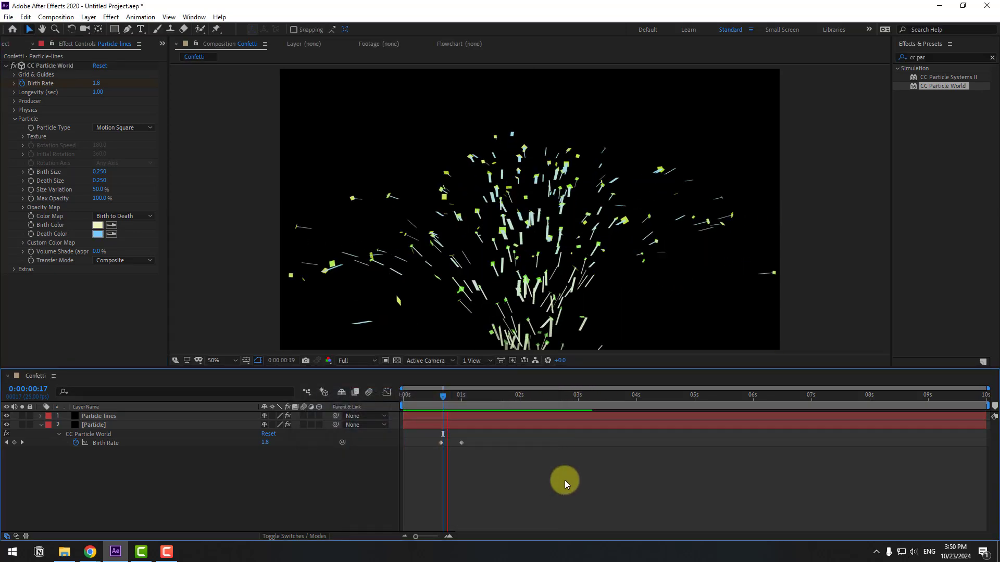
click(452, 405)
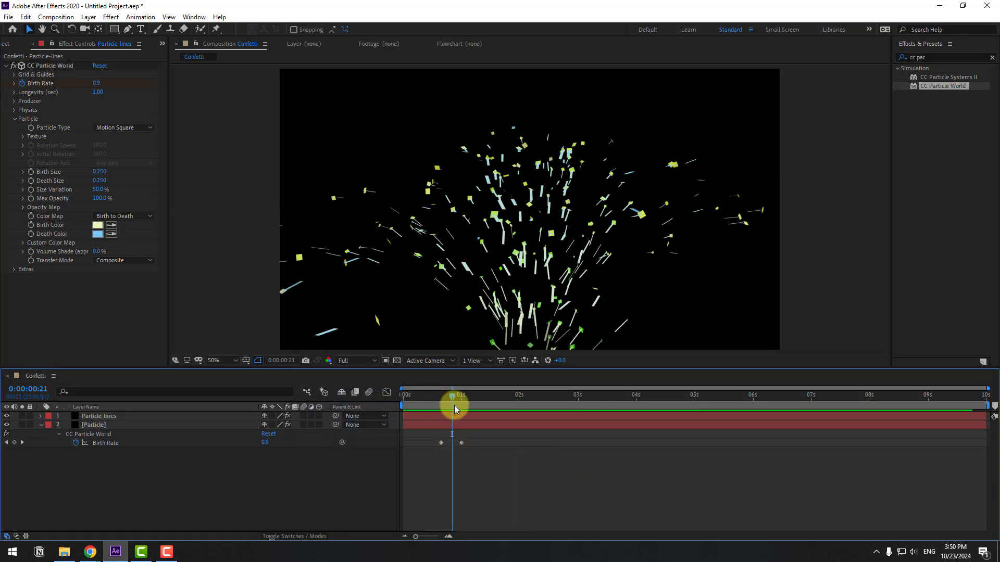
drag(454, 406, 473, 405)
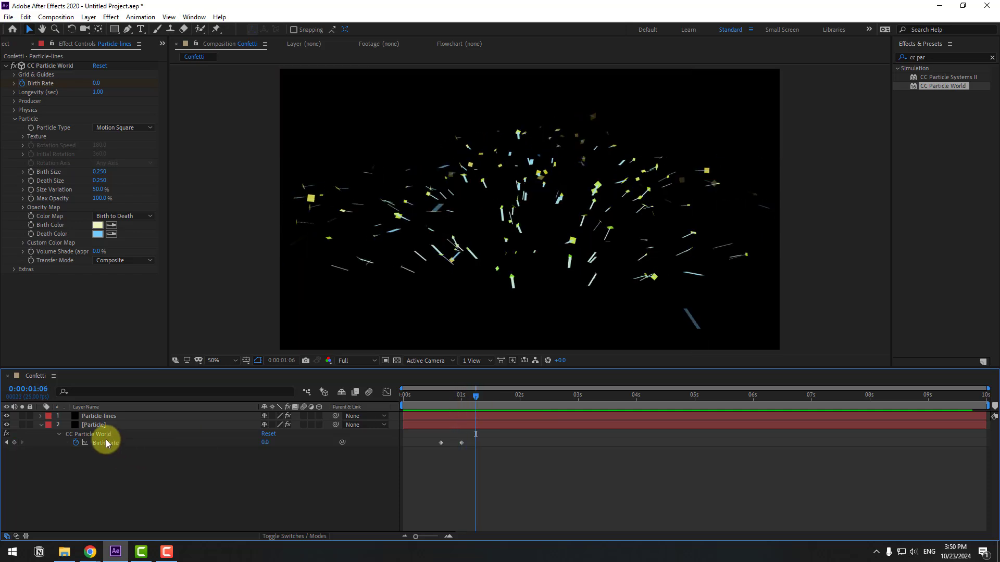
Step: Set the Particle-lines Producer's Position Z to 2.13, Radius X to 0.475, and Radius Y and Z to 0.275, and preview
click(104, 416)
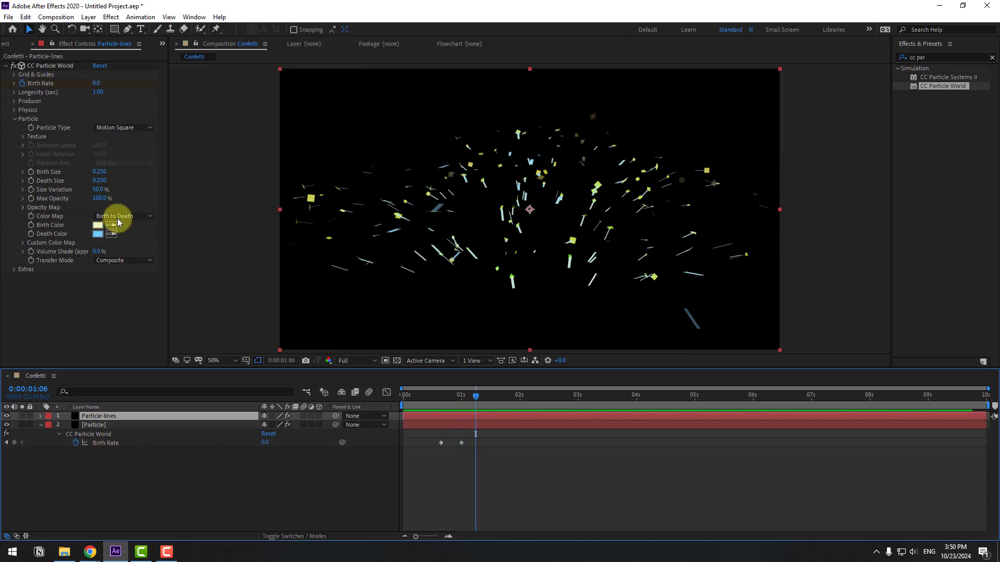
click(14, 102)
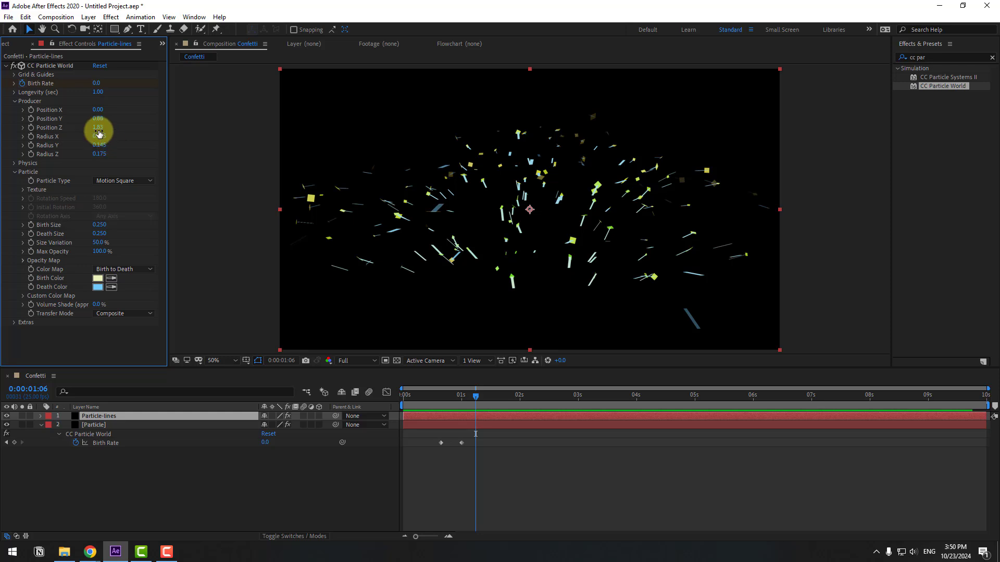
drag(99, 133, 103, 158)
key(space)
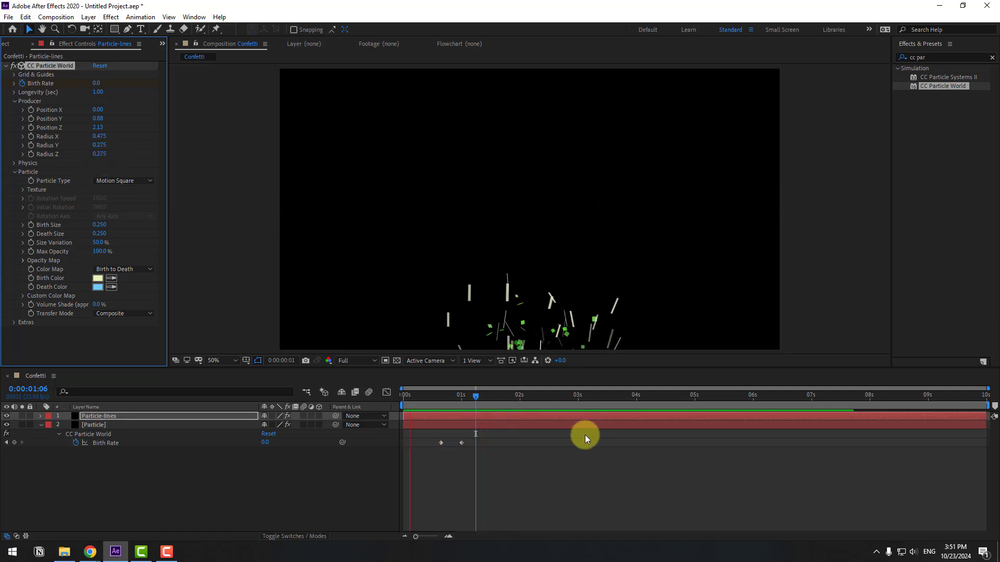
key(space)
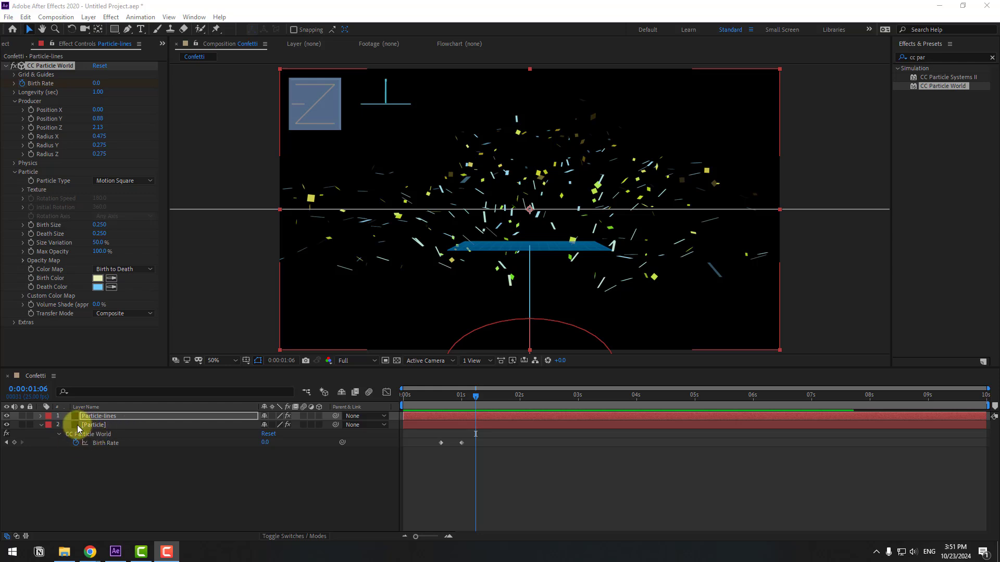
Step: Duplicate the original Particle layer and rename the copy Particle-elements
click(41, 426)
click(70, 452)
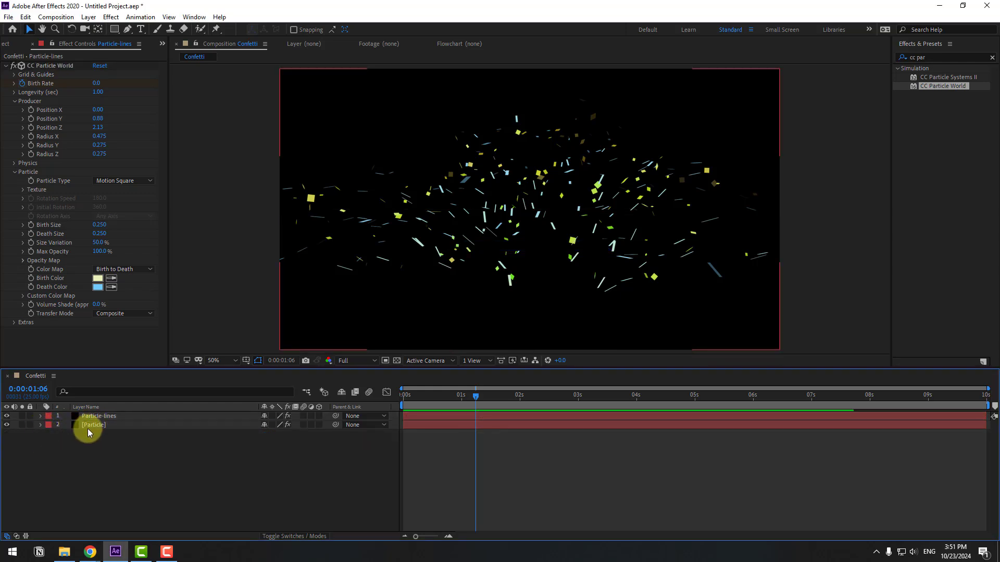
click(92, 425)
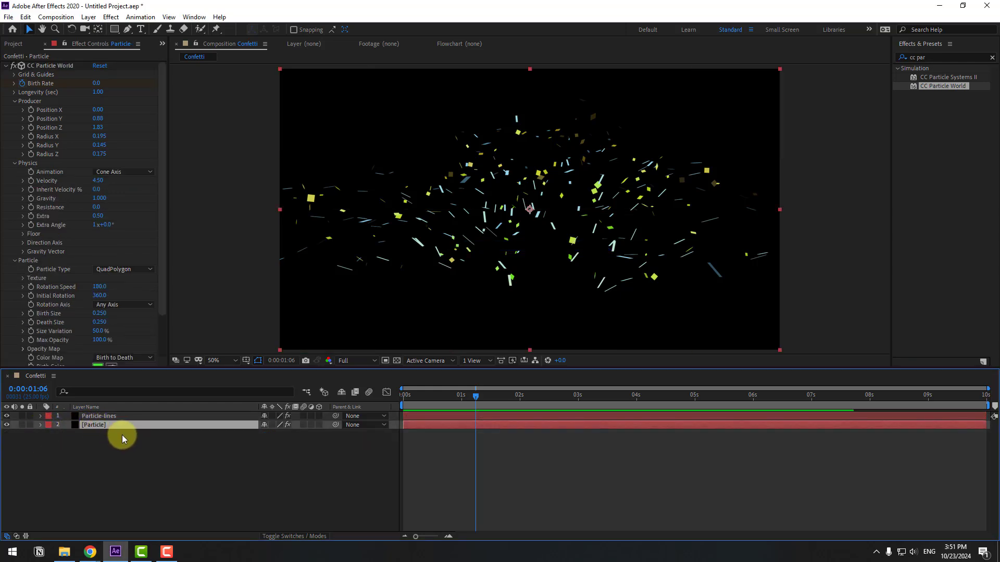
key(ctrl+d)
key(Return)
click(116, 425)
text(-)
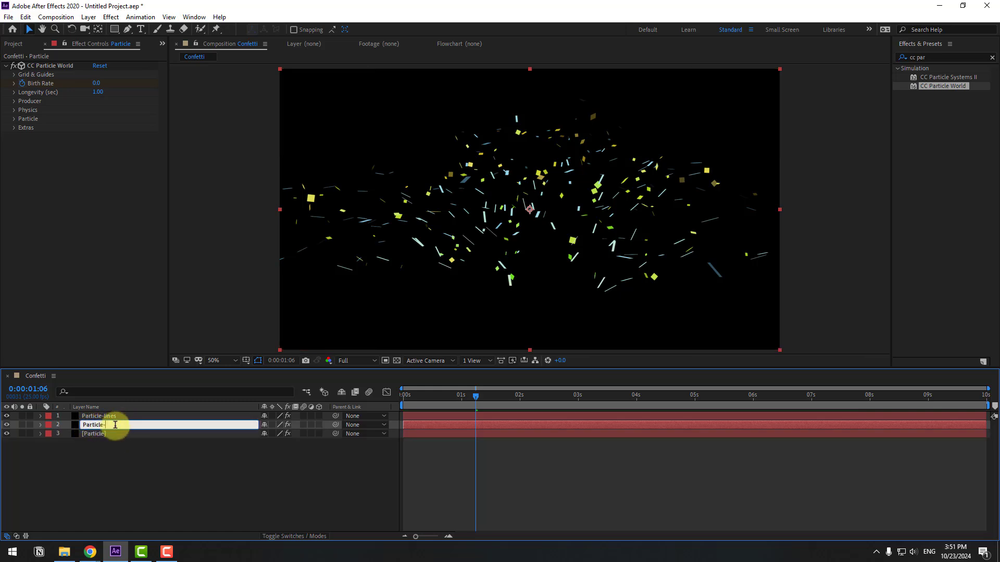
text(elements)
key(Return)
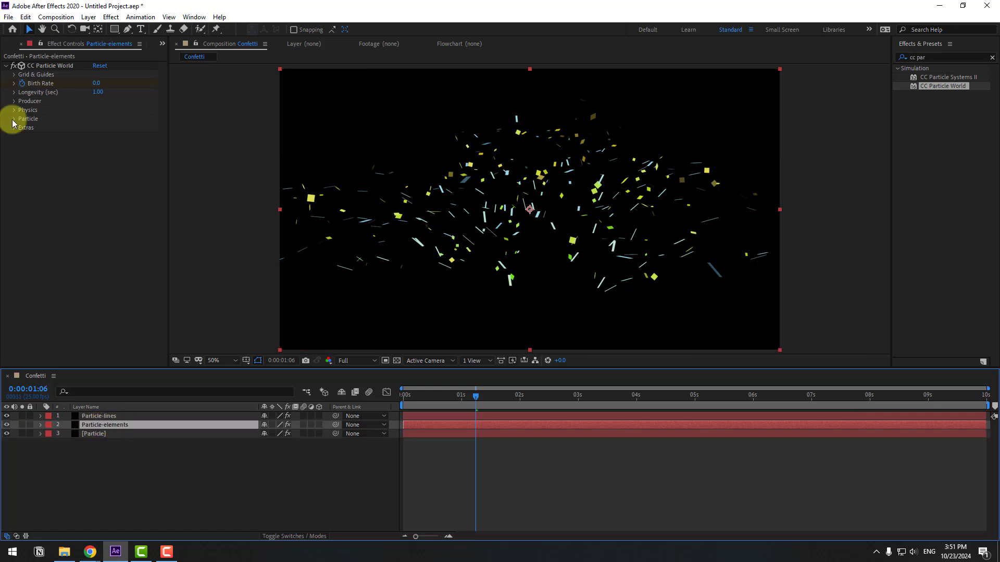
Step: Solo the Particle-elements layer, set its particle Birth Size to 0.100 and Death Size to 0.050, and preview
click(15, 119)
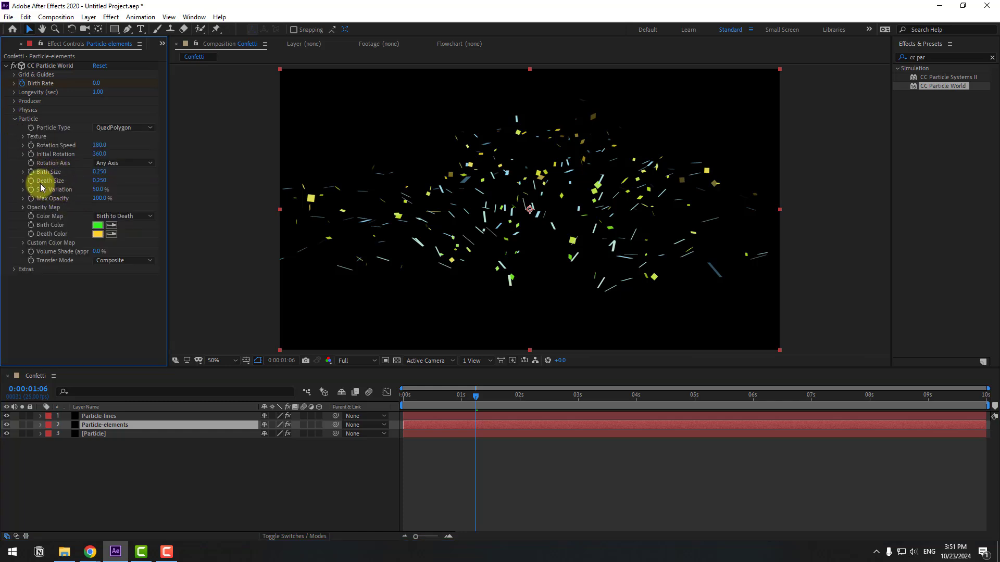
mouse_move(470, 398)
mouse_down()
mouse_move(505, 402)
mouse_move(457, 399)
mouse_up()
click(458, 395)
click(22, 425)
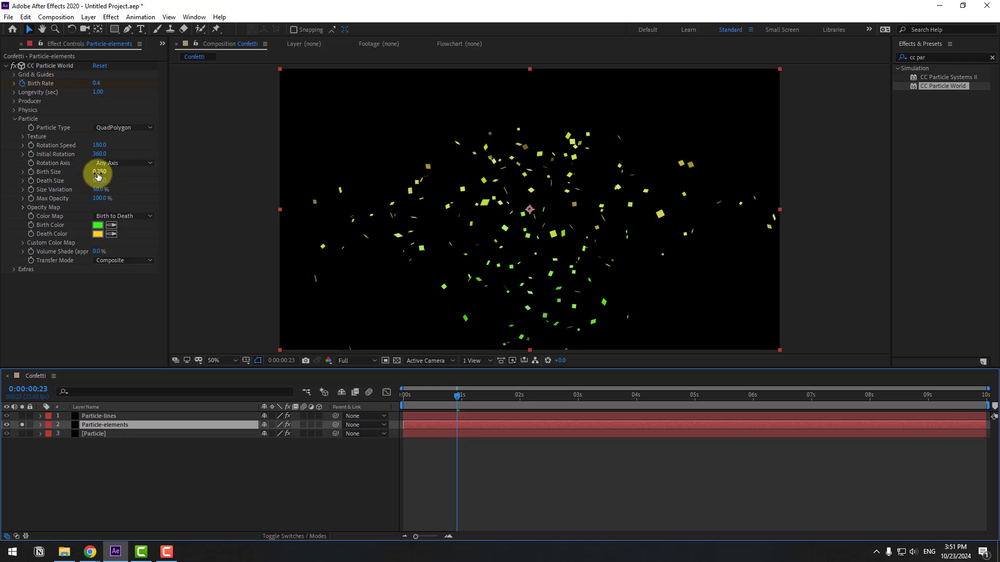
mouse_move(99, 176)
mouse_down()
mouse_move(80, 174)
mouse_move(103, 186)
mouse_up()
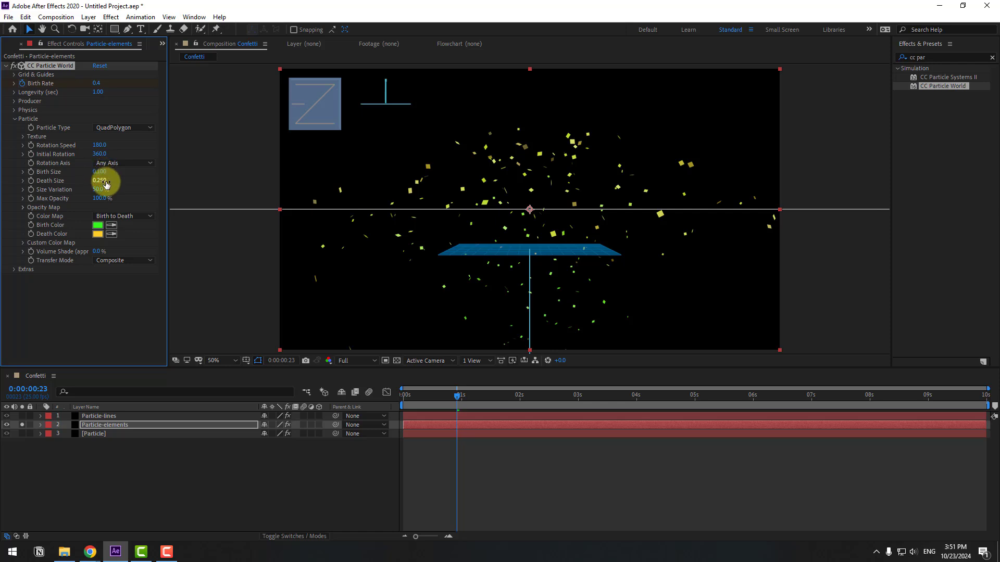
click(101, 181)
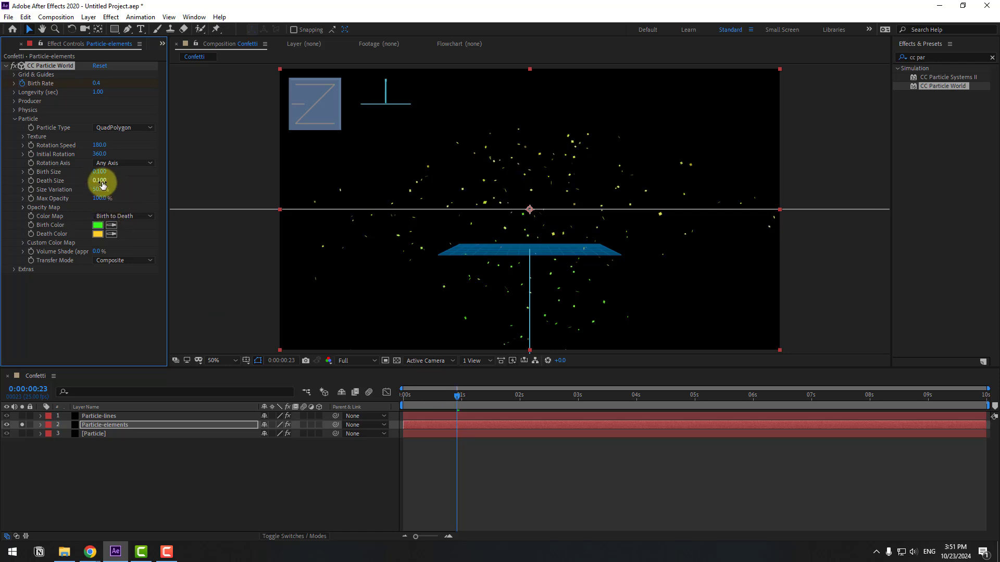
text(0.0)
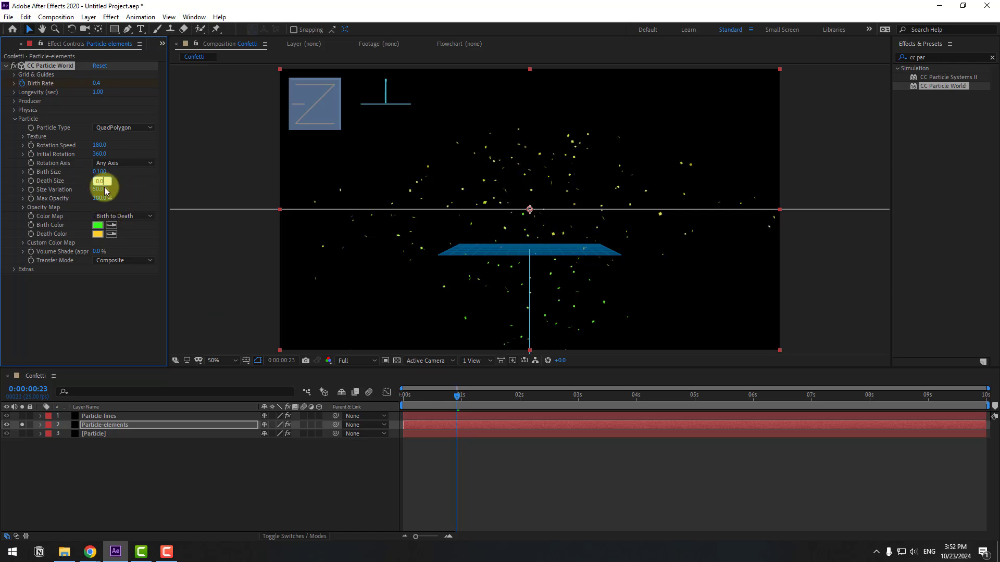
text(50)
key(Return)
click(543, 467)
key(space)
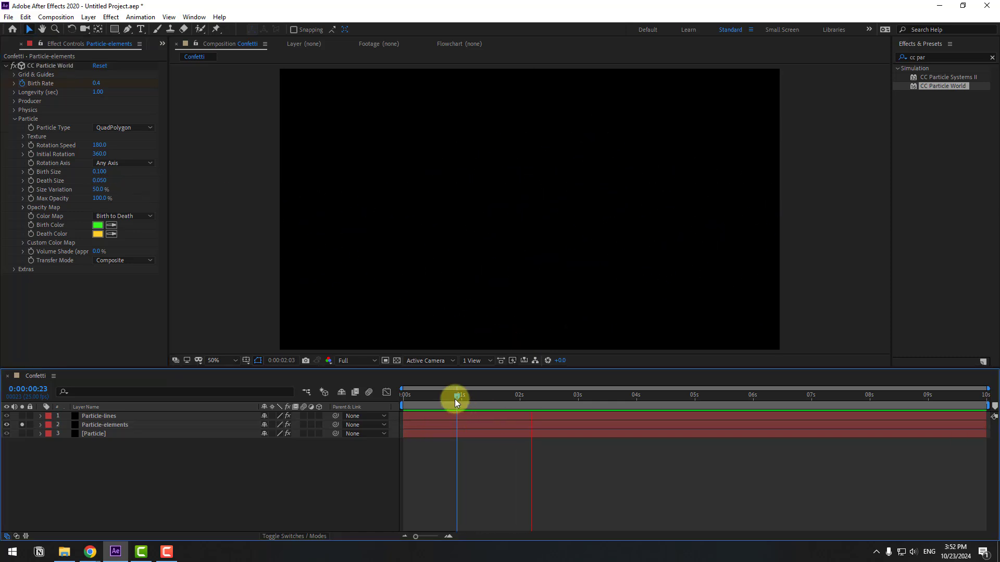
Step: Set the Particle-elements Producer's Radius X to 1.225, Radius Y to 0.305 and Radius Z to 0.395, and preview with all layers
click(15, 102)
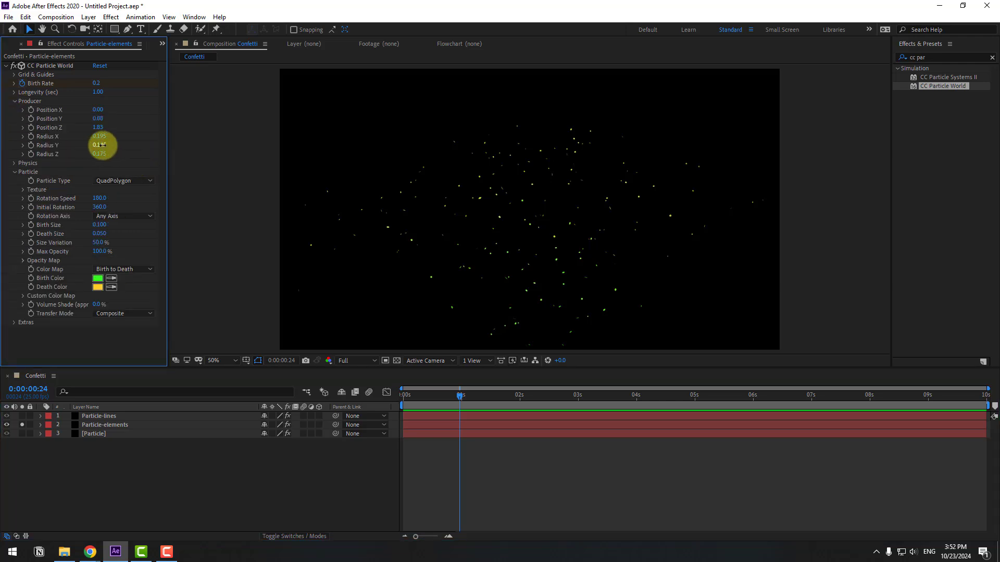
drag(100, 145, 154, 146)
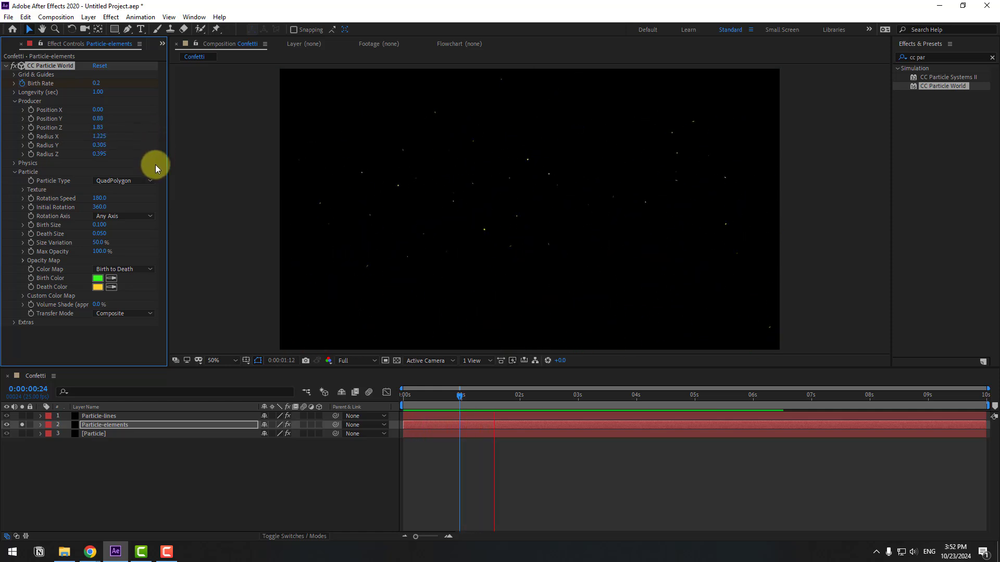
click(23, 425)
key(space)
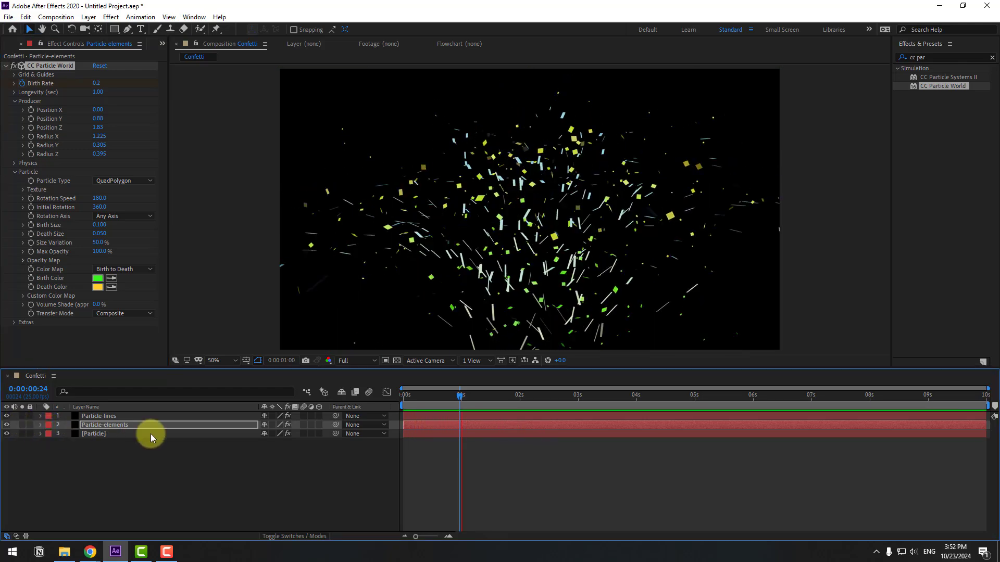
key(space)
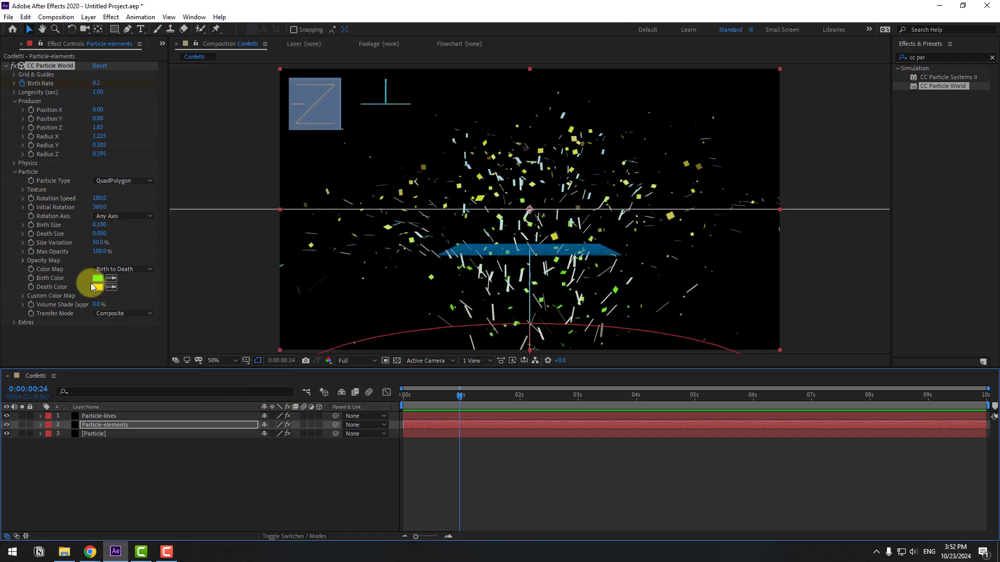
Step: Set the Particle-elements Birth Color to red (EC2647) and Death Color to magenta, and preview the colours
click(100, 424)
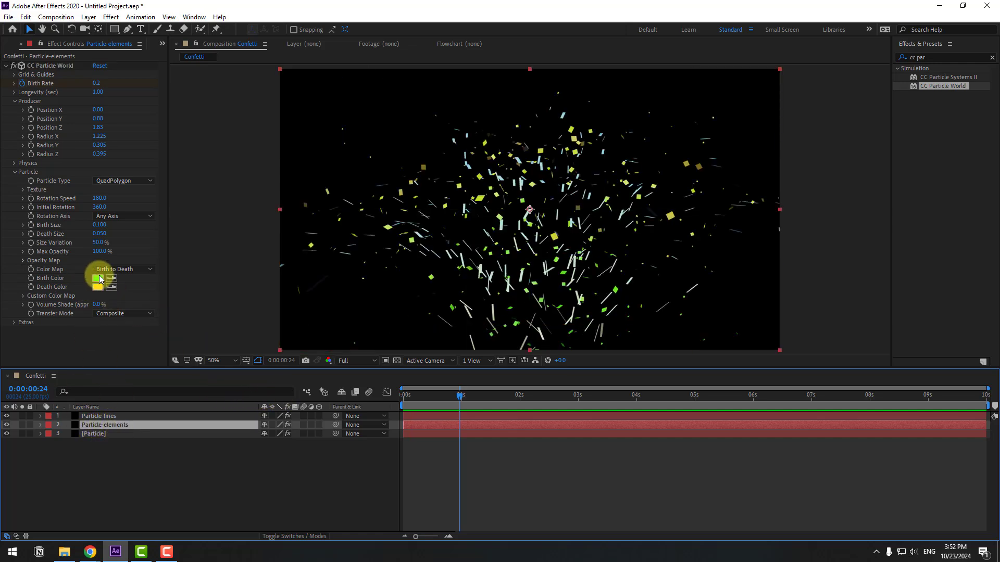
click(98, 279)
click(449, 404)
click(414, 399)
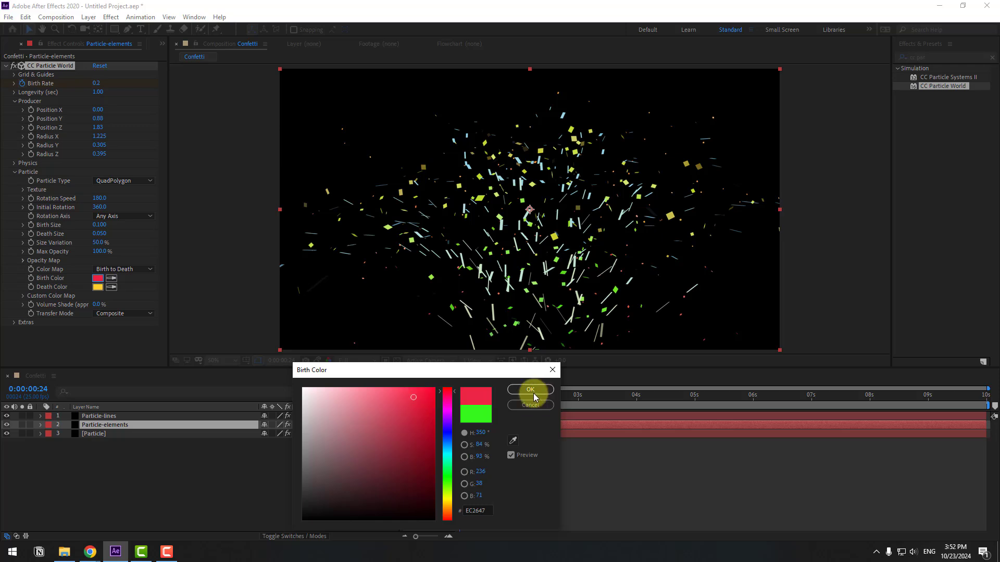
click(531, 390)
click(99, 289)
click(450, 443)
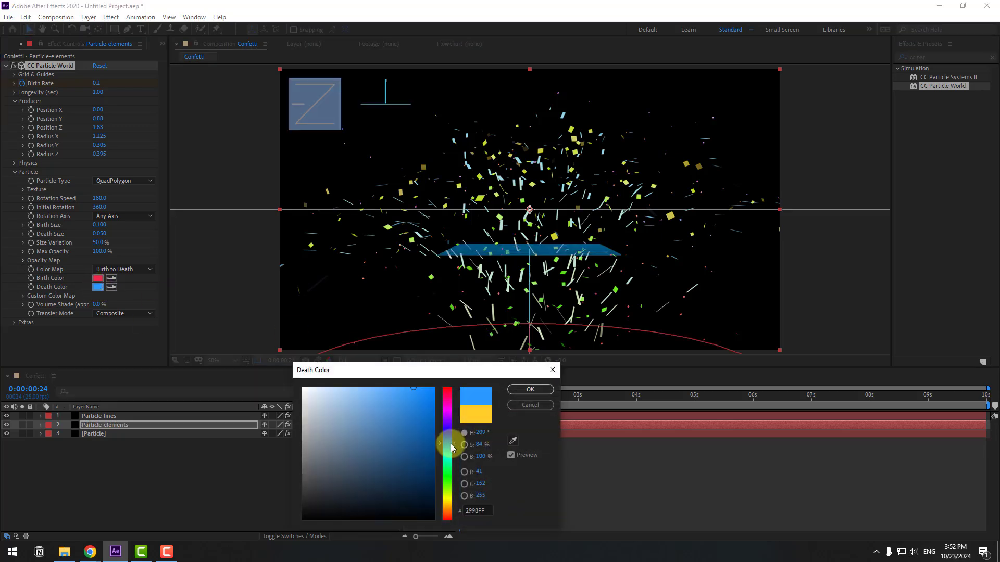
click(516, 390)
key(space)
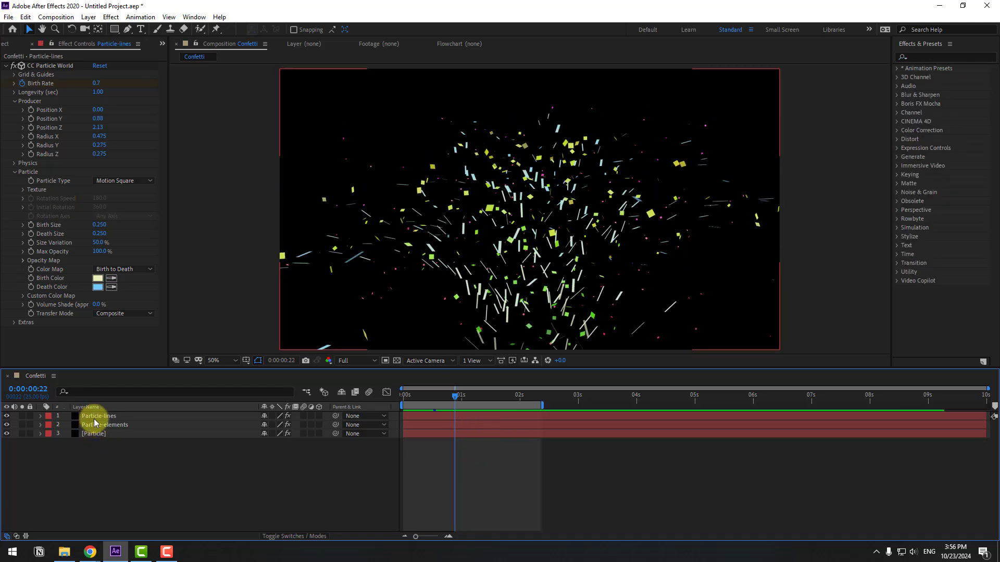
Step: Set the Particle-lines Velocity to 5.00 and its Producer's Radius X to 0.335 and Radius Y to 0.365, and preview
click(94, 418)
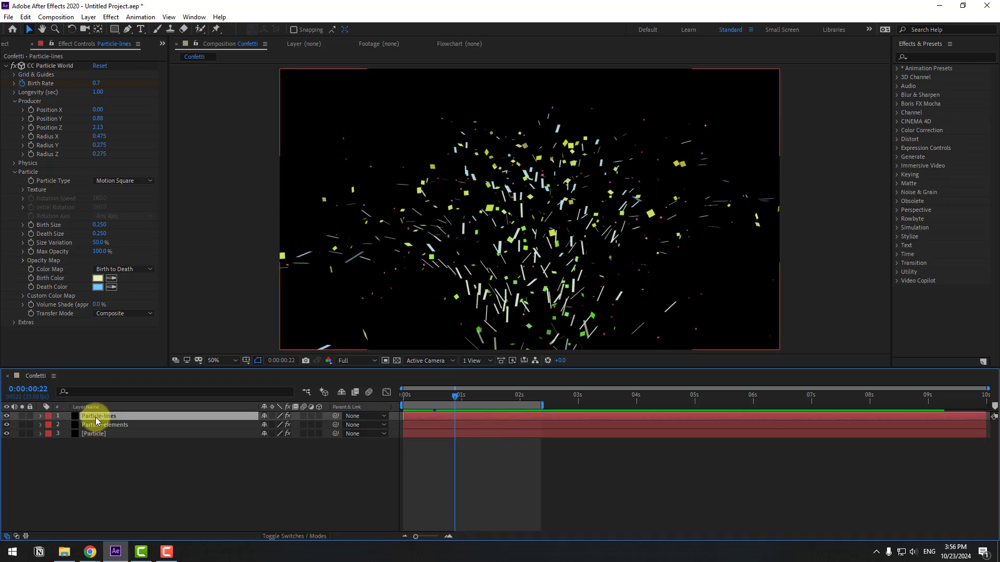
click(14, 164)
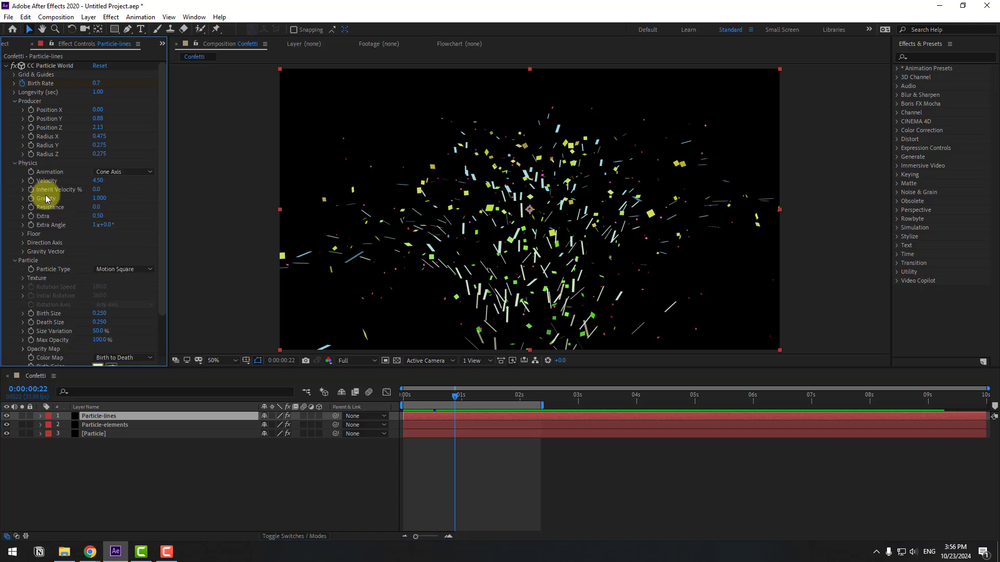
drag(96, 183, 158, 208)
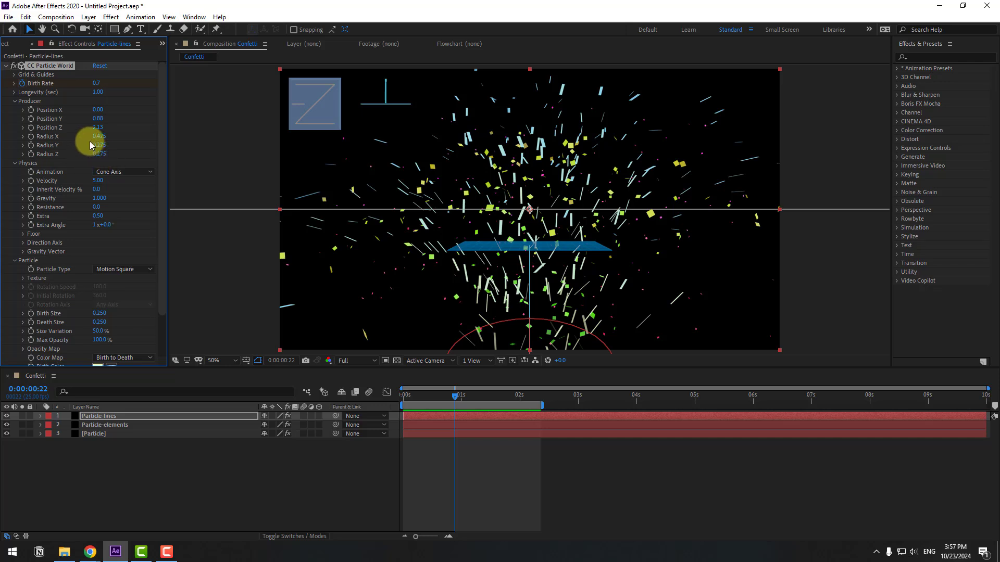
mouse_move(99, 136)
mouse_down()
mouse_move(89, 139)
mouse_move(95, 146)
mouse_up()
key(space)
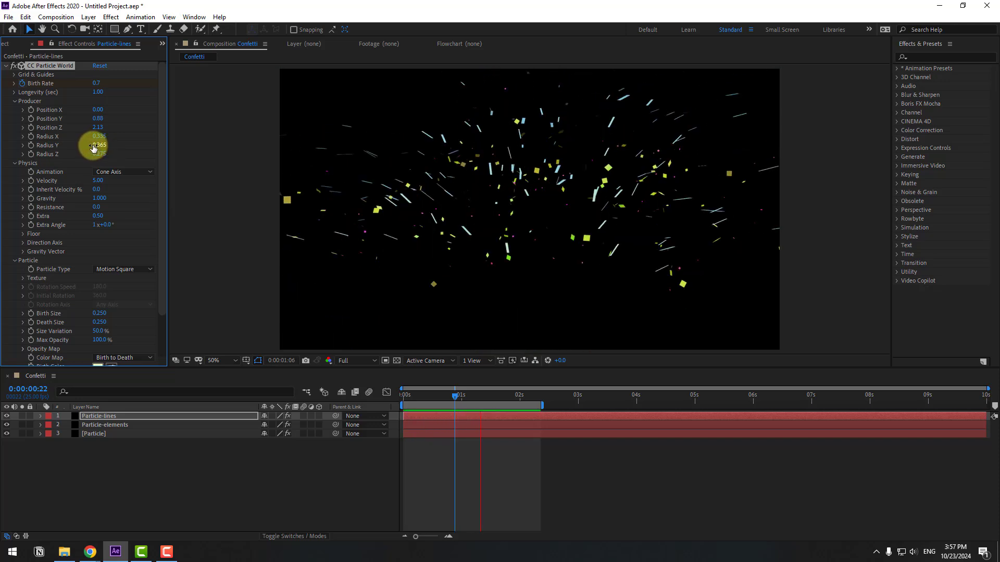
key(space)
Step: Change the Particle-lines Particle Type to Motion Polygon with Size Variation 100%, and preview the layer on its own
scroll(88, 208, down, 1)
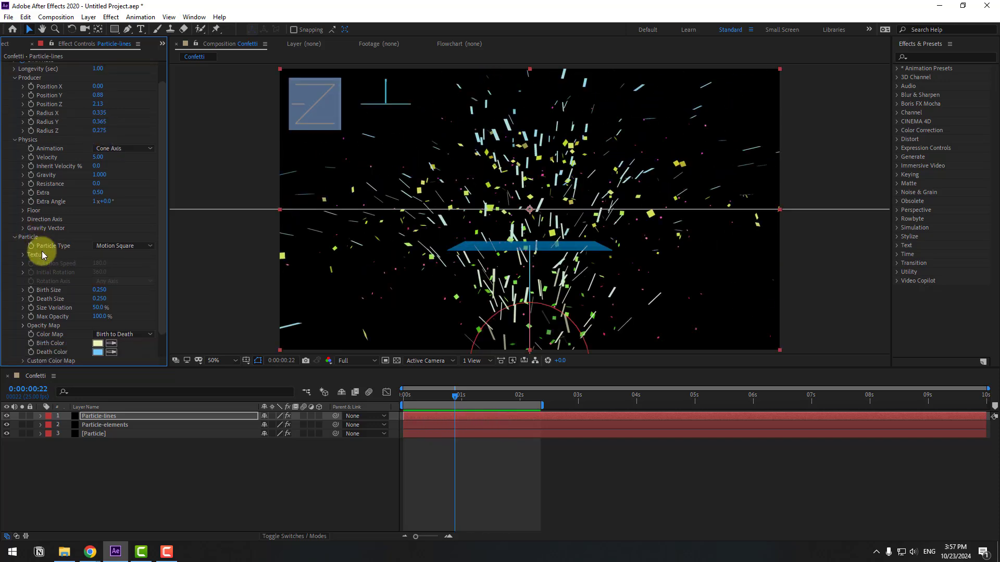
scroll(43, 255, down, 1)
click(119, 220)
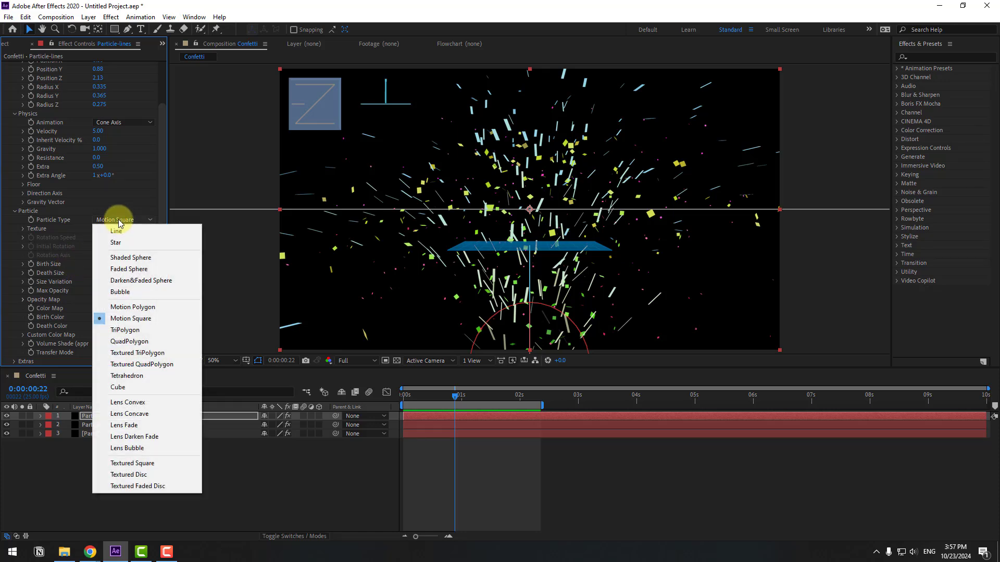
click(133, 307)
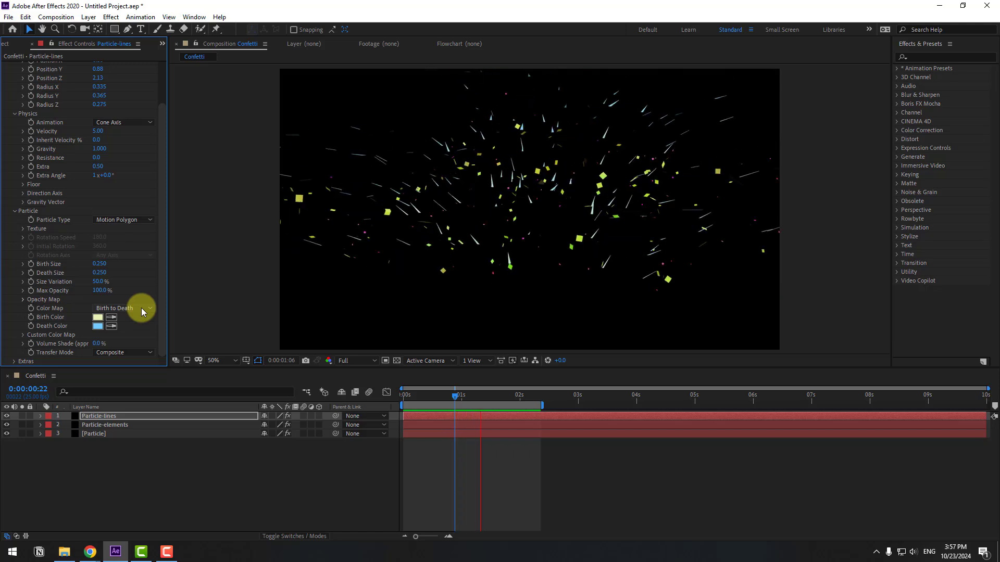
mouse_move(98, 286)
mouse_down()
mouse_move(50, 284)
mouse_move(104, 281)
mouse_move(96, 301)
mouse_move(78, 286)
mouse_move(160, 283)
mouse_up()
click(22, 416)
key(space)
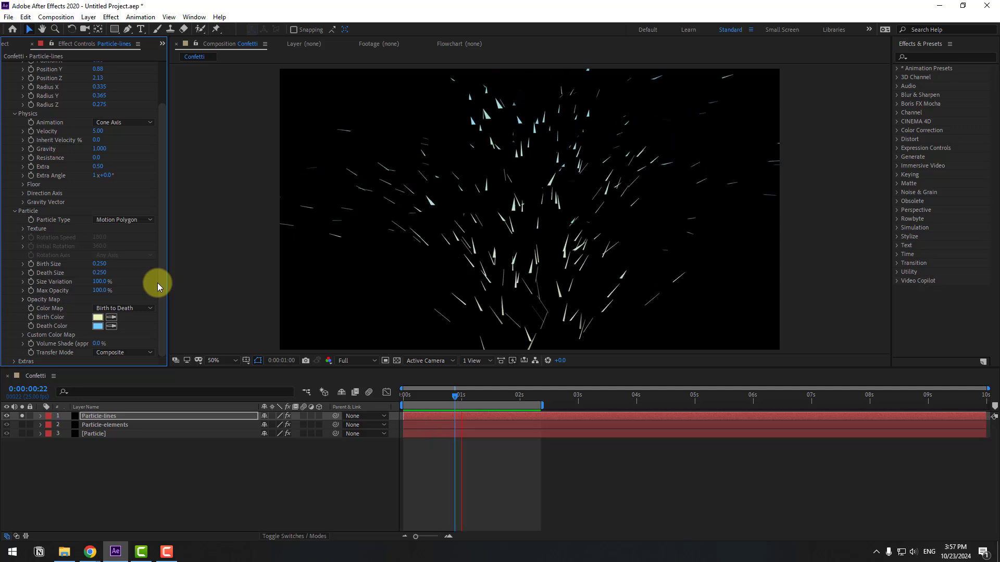
key(space)
click(158, 461)
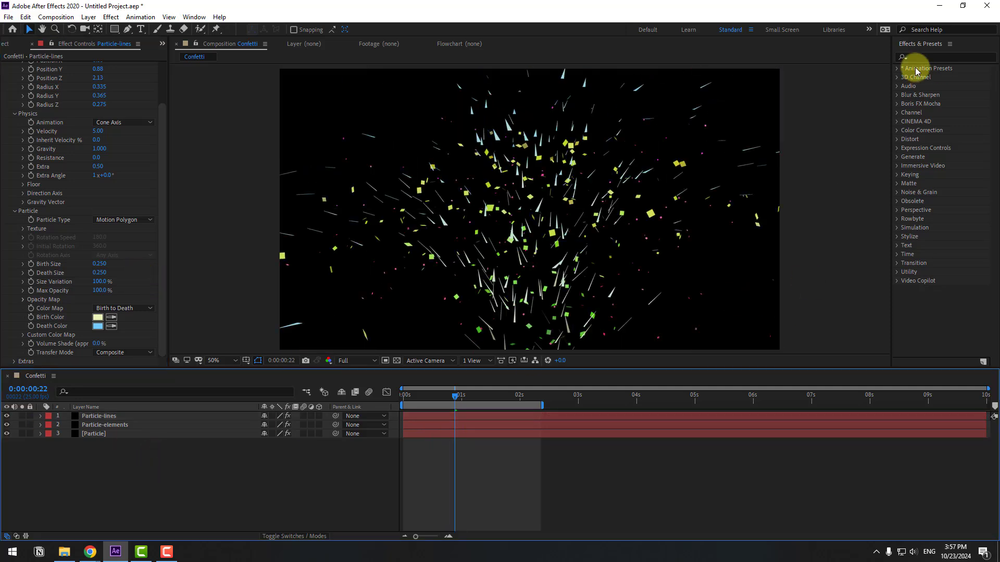
Step: Search the effects for "glow" and apply the Stylize Glow effect to the base Particle layer
click(930, 57)
text(glow)
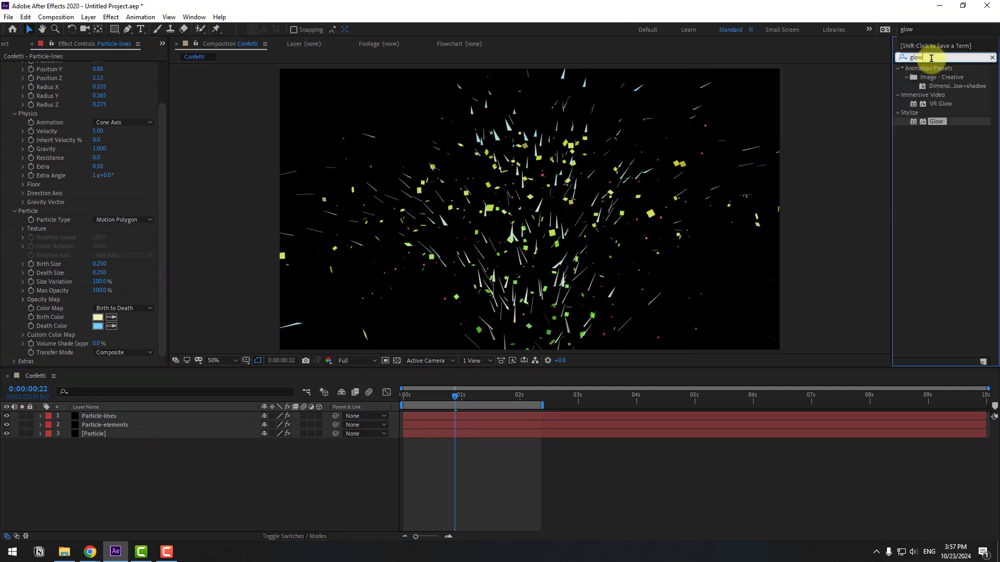
drag(936, 121, 96, 435)
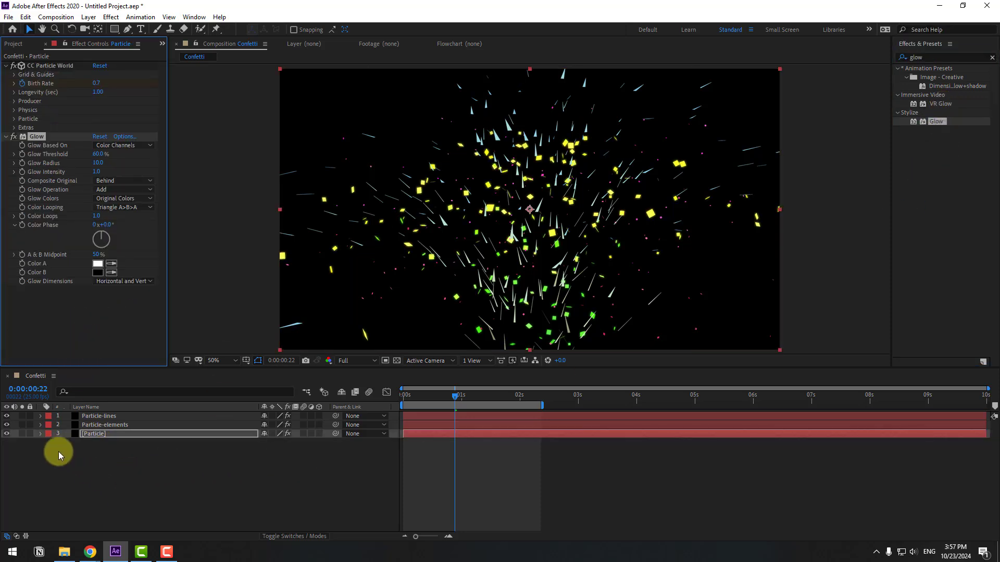
Step: Set the Glow Radius on the base Particle layer to 39.0 while viewing that layer alone
click(22, 433)
scroll(431, 252, up, 2)
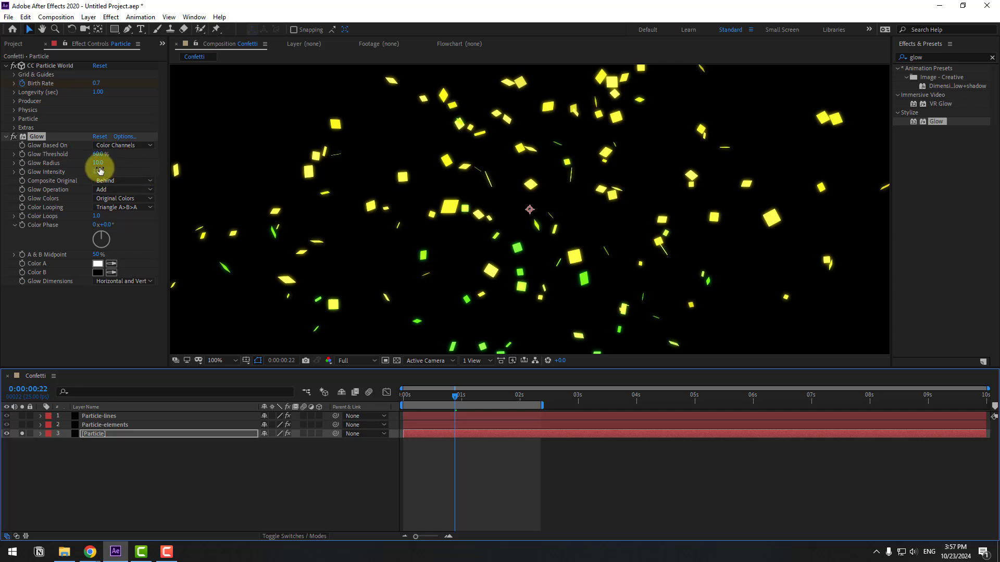
drag(97, 163, 111, 164)
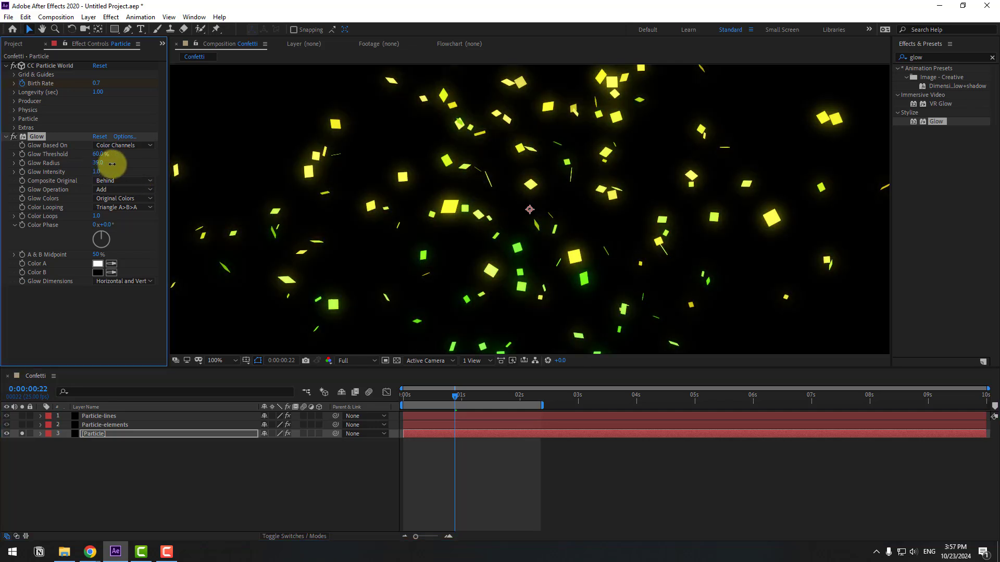
scroll(314, 232, down, 2)
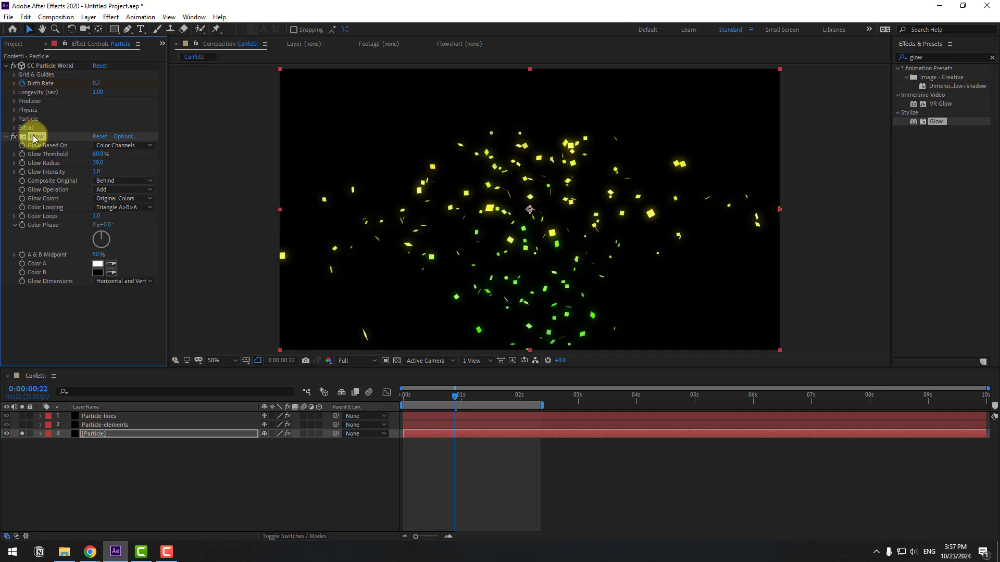
click(22, 434)
Step: Copy the Particle layer's Glow effect to the Particle-elements and Particle-lines layers and preview the whole burst
click(105, 426)
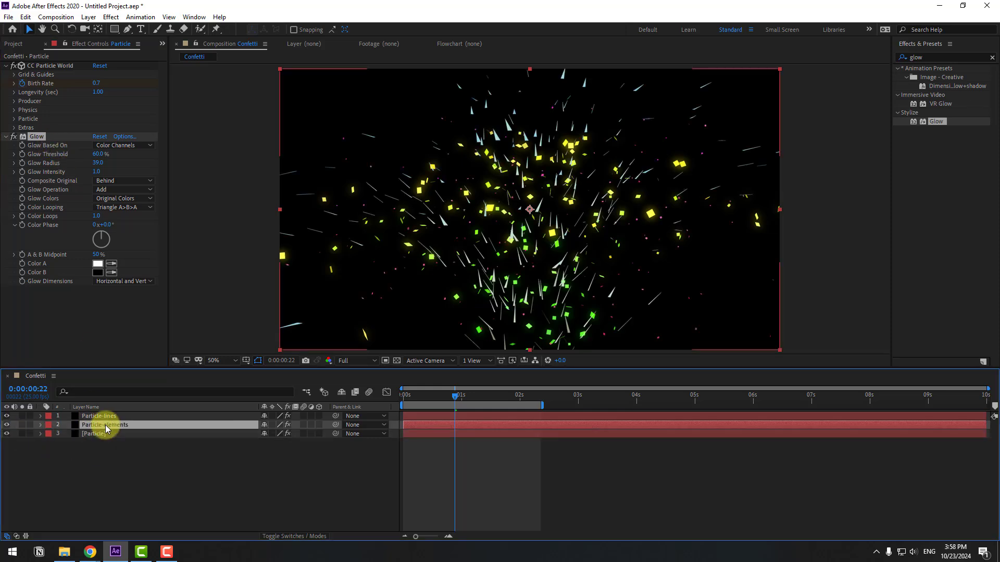
key(ctrl+alt+shift+e)
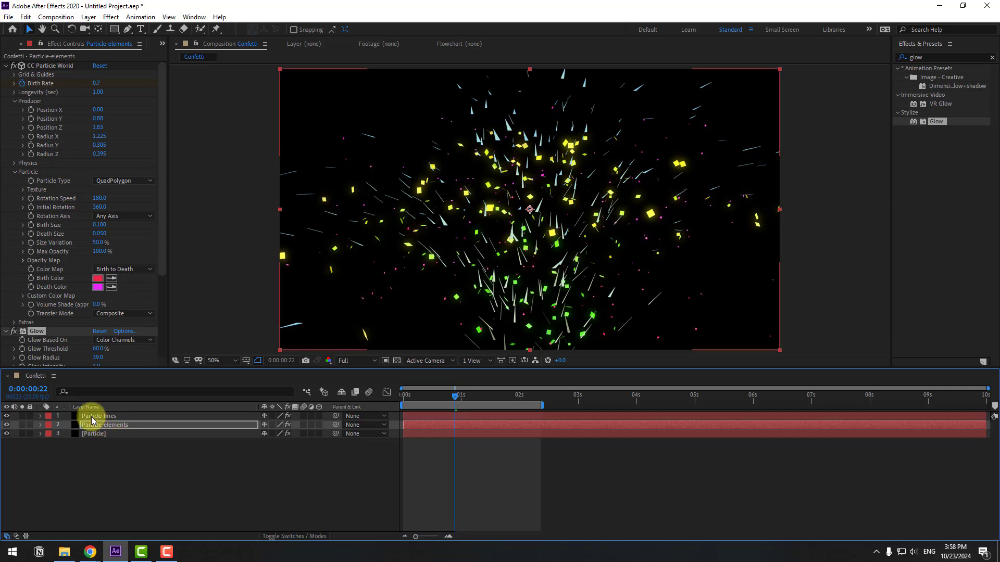
click(93, 416)
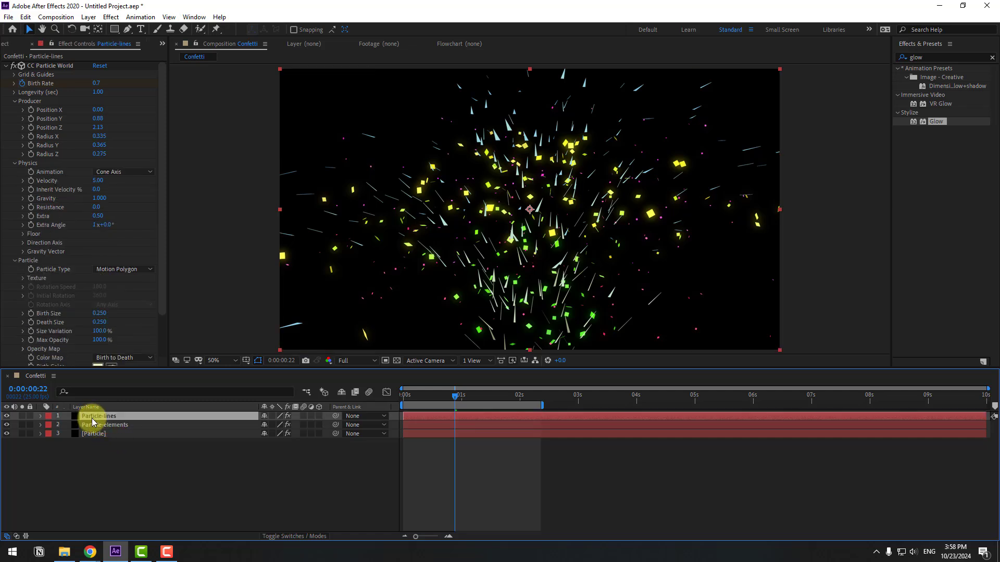
click(216, 471)
key(space)
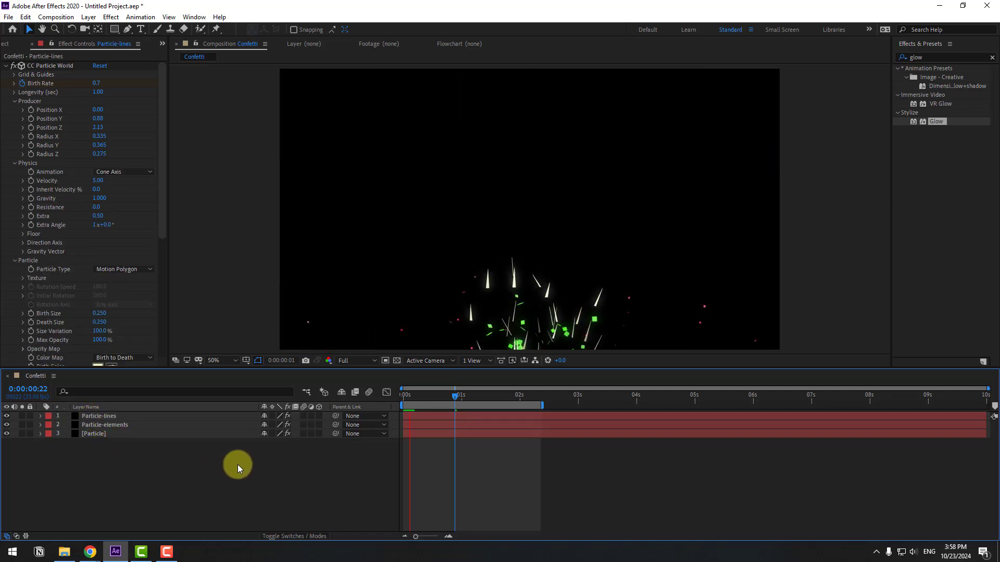